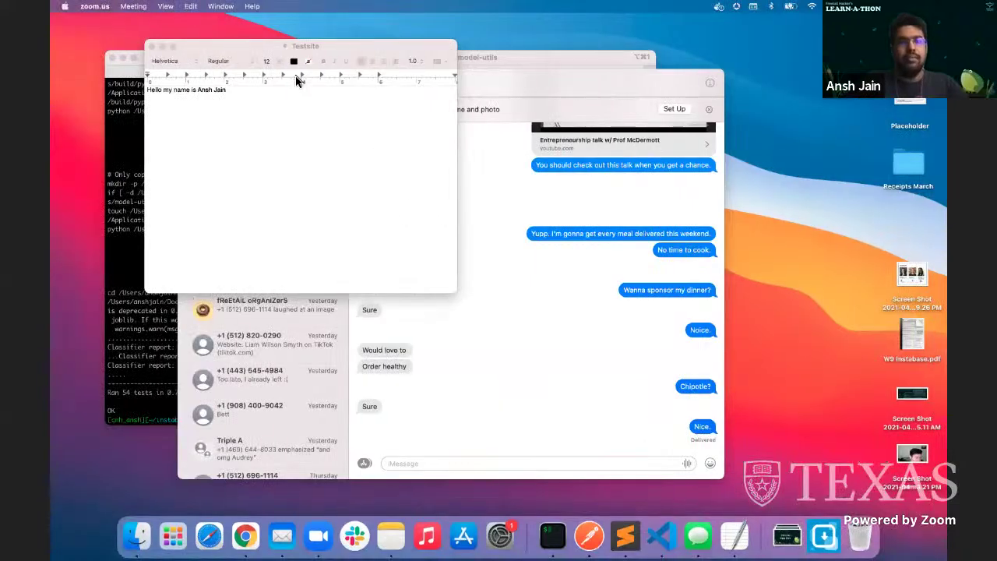
# - Select the last line of the Testsite document, then close the document
pyautogui.click(162, 46)
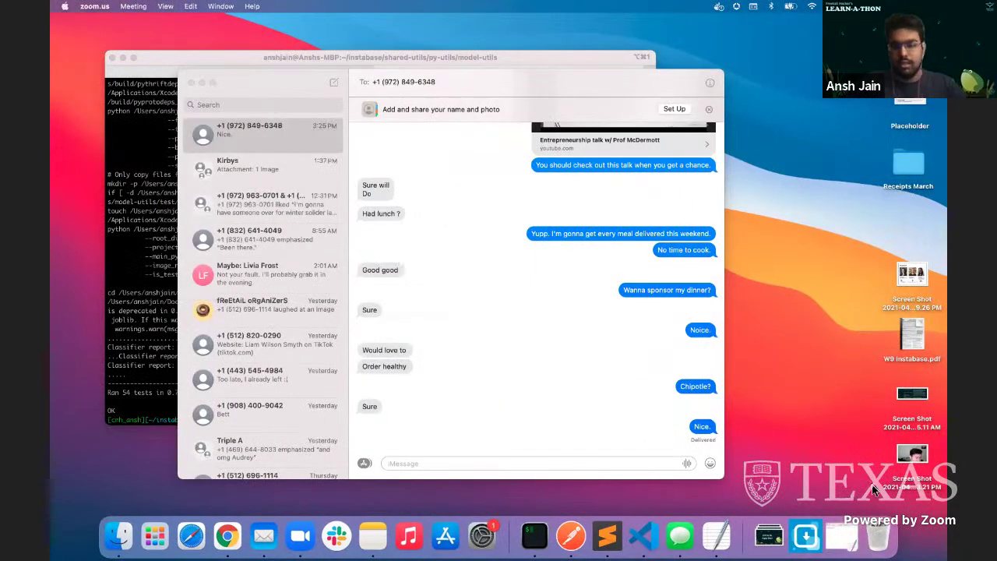
pyautogui.click(853, 532)
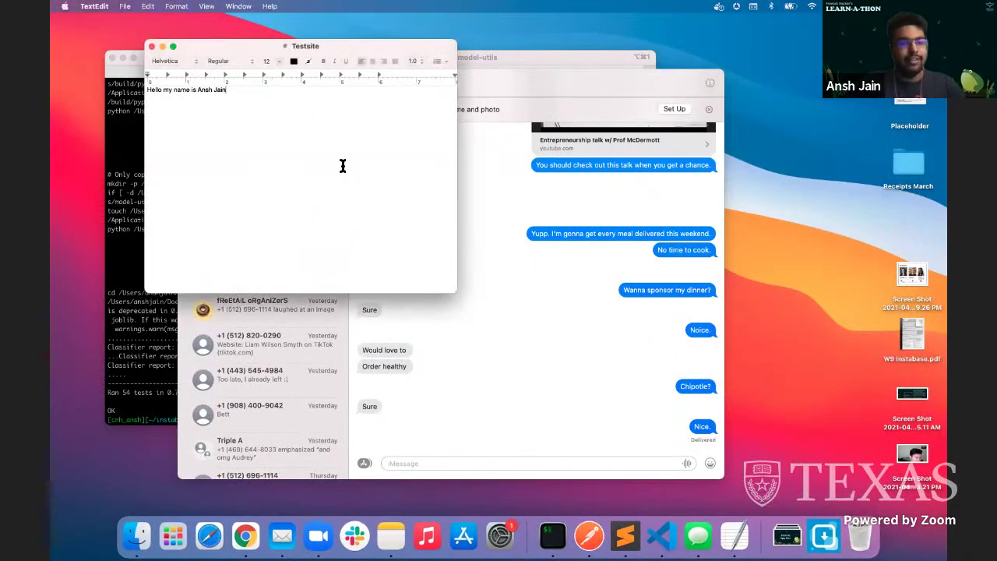
pyautogui.hotkey('shift', 'alt', 'Left')
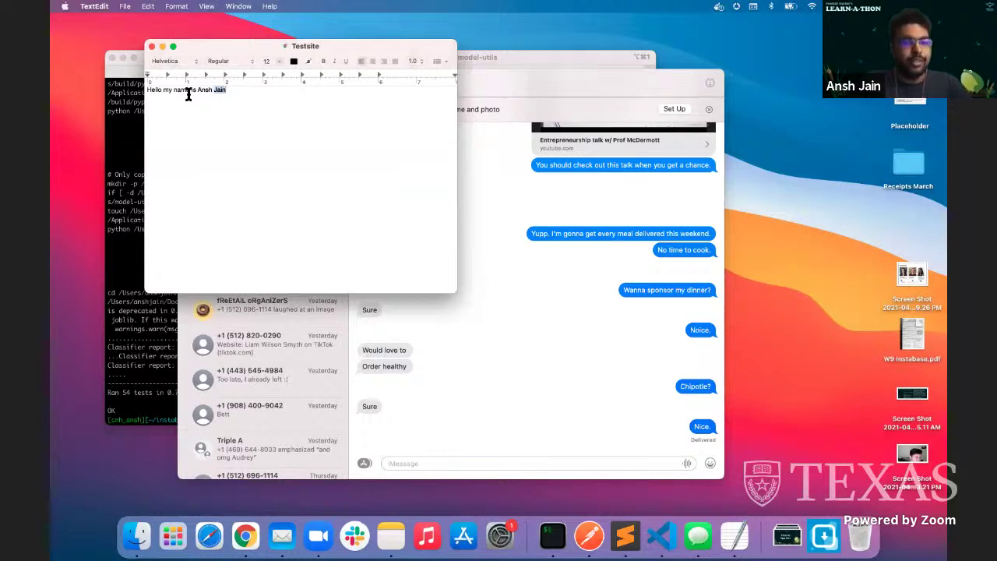
pyautogui.press('shift+super+Left')
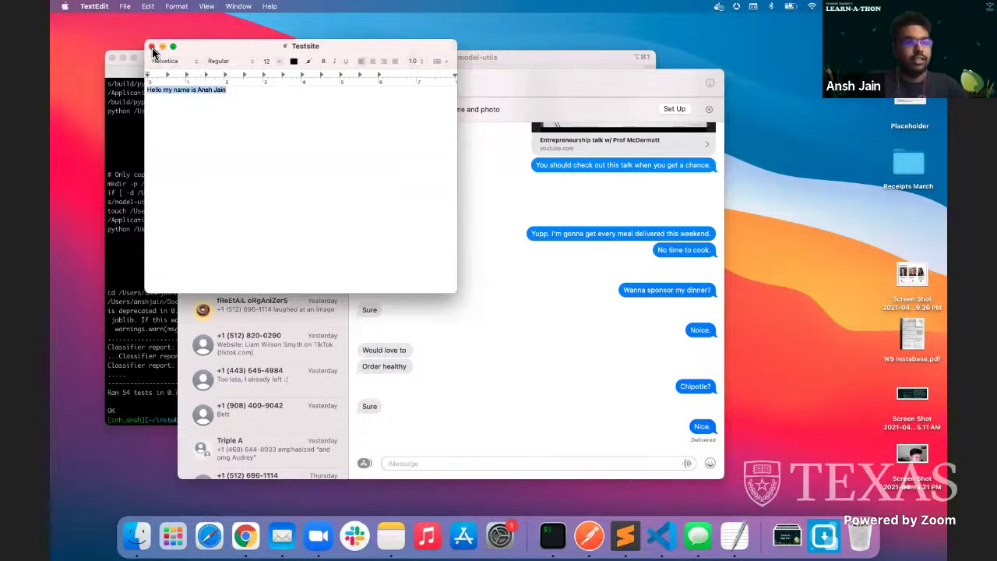
pyautogui.click(152, 47)
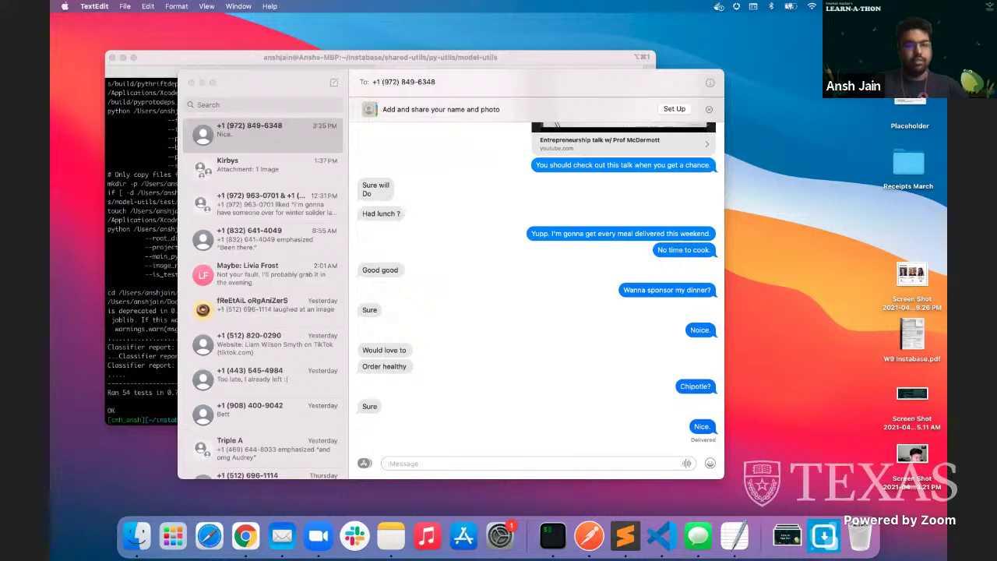
# - Launch TextEdit and write a new greeting ending 'on AWS hi Learnathon people.', then start saving it
pyautogui.press('super+space')
pyautogui.write('textedi')
pyautogui.press('Return')
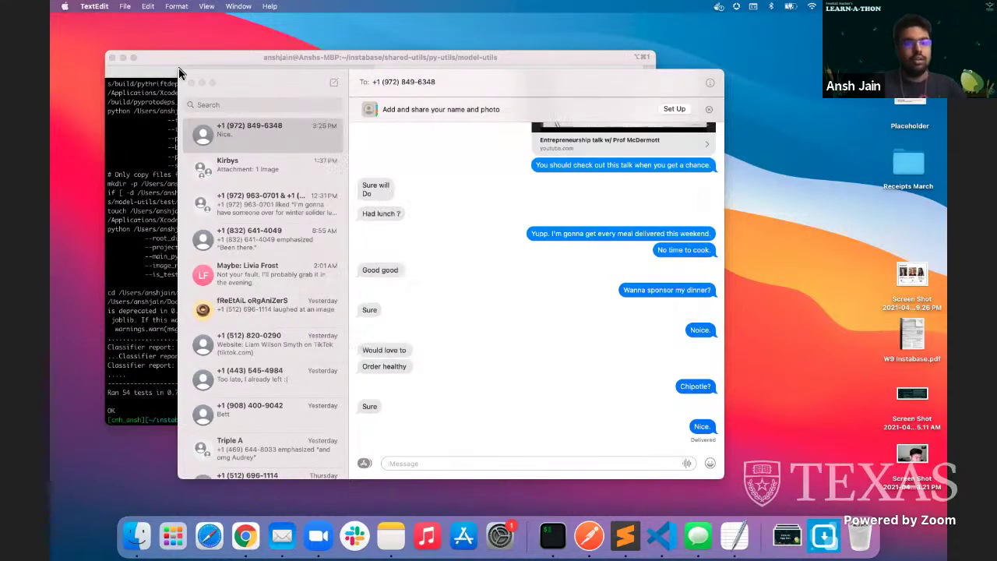
pyautogui.click(415, 285)
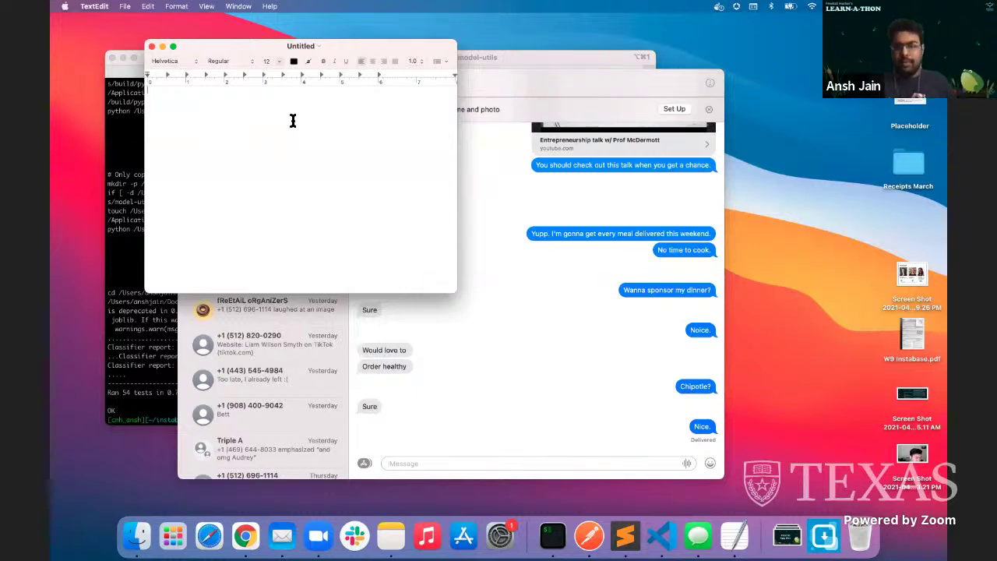
pyautogui.write('Ayo Wassup IT')
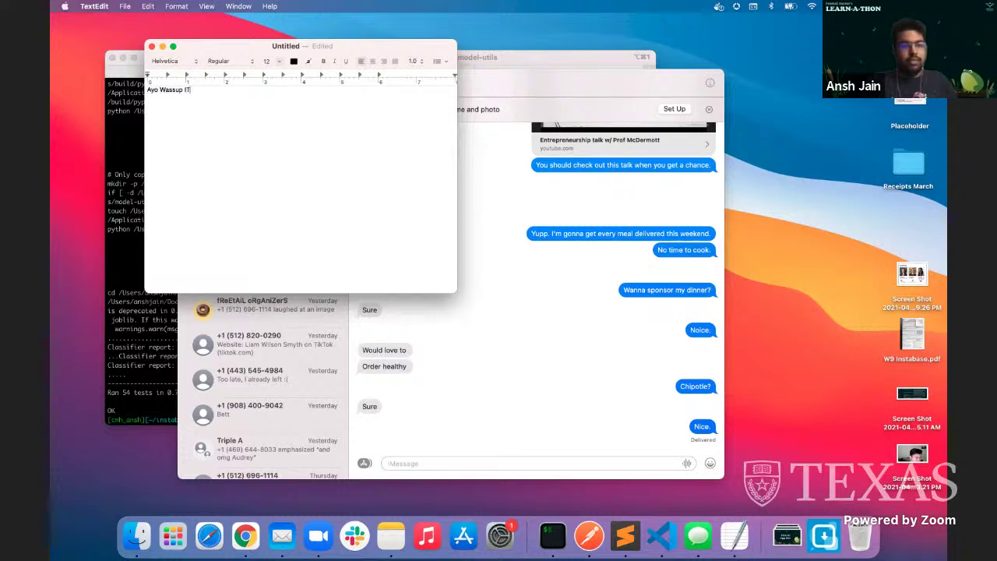
pyautogui.write('S YA BOI ANSH')
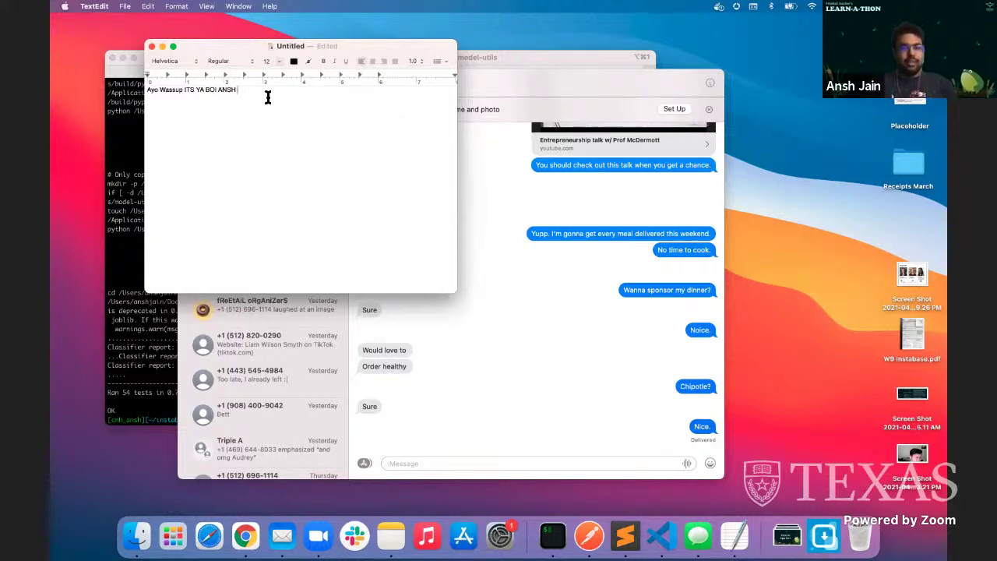
pyautogui.write('on AWS hi Learnathon people')
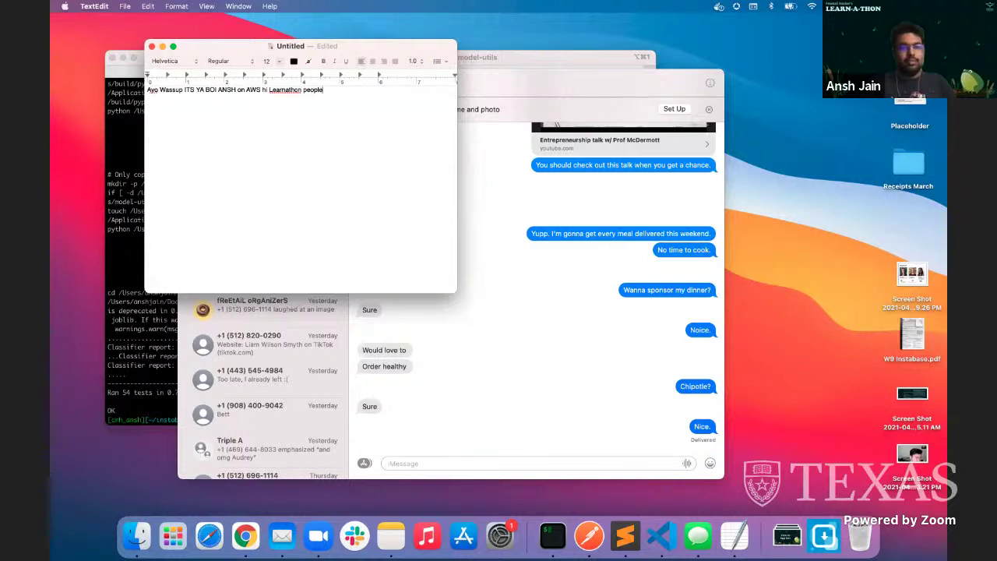
pyautogui.write('.')
pyautogui.press('super+s')
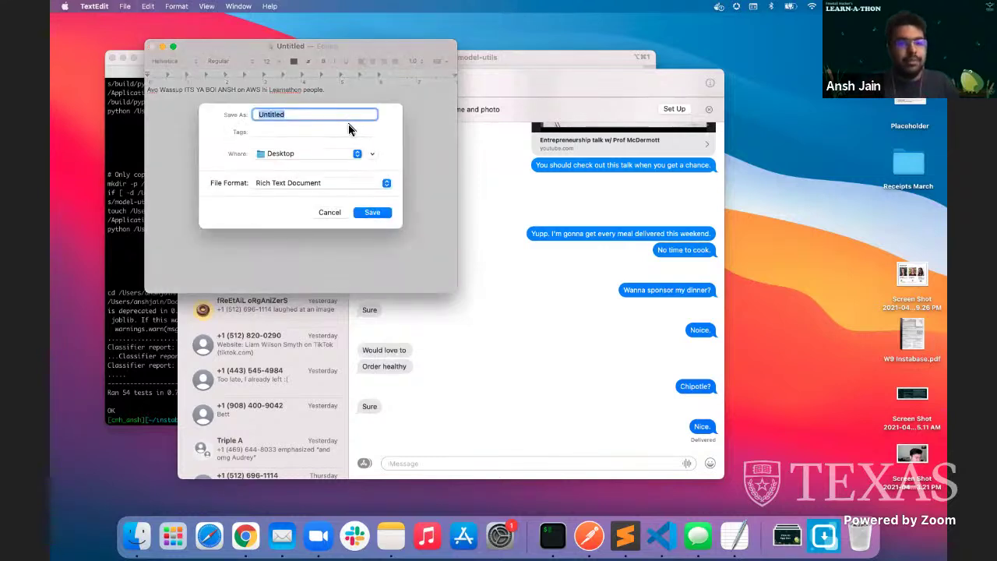
# - Save the document as 'TestWebsite' on the Desktop in Web Page (.html) format
pyautogui.write('TestWebs')
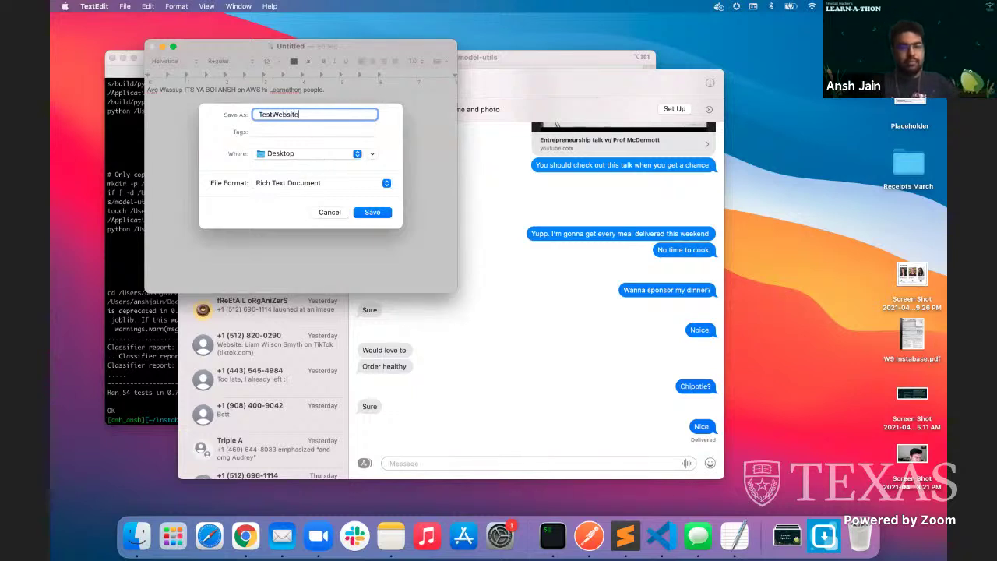
pyautogui.click(335, 185)
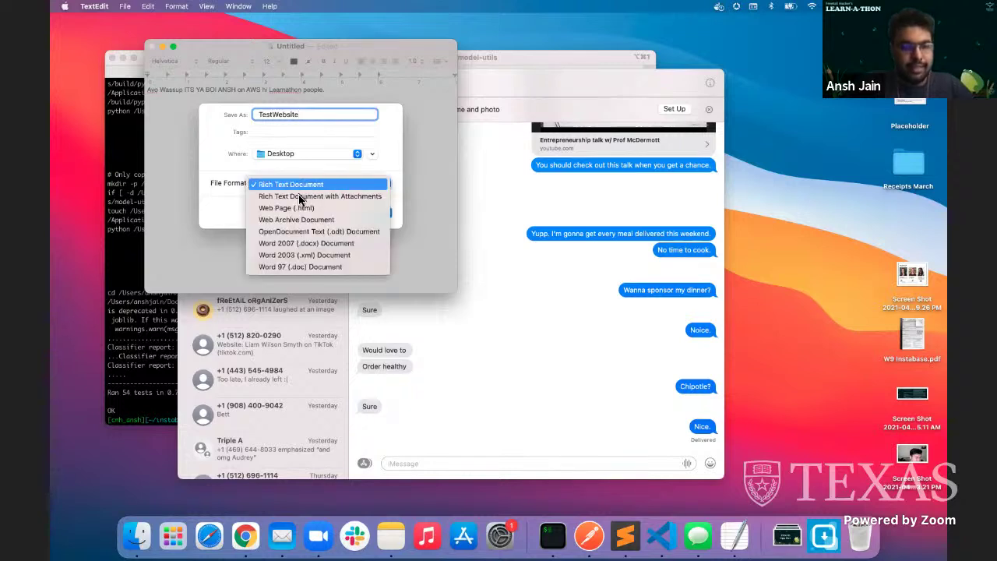
pyautogui.click(351, 208)
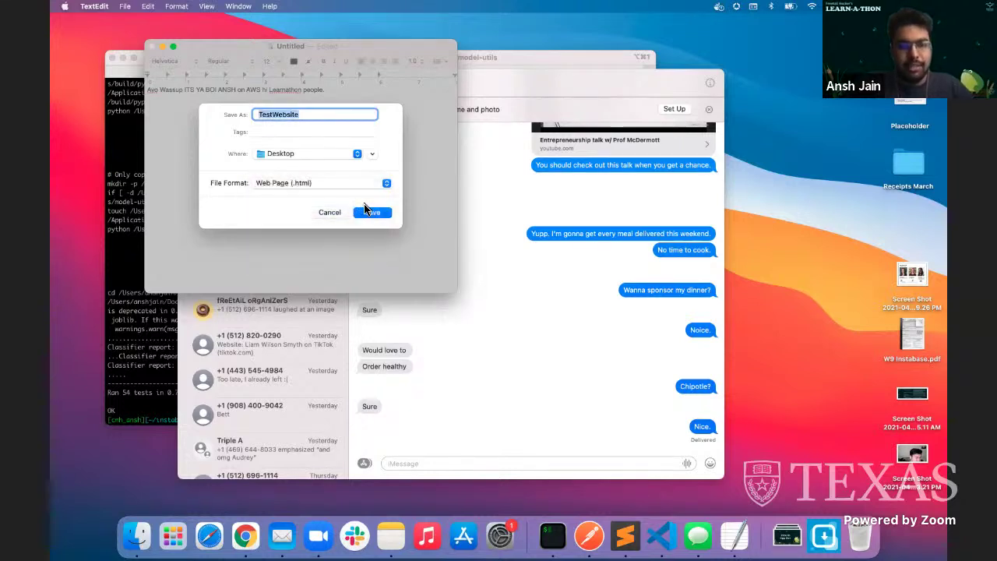
pyautogui.click(320, 115)
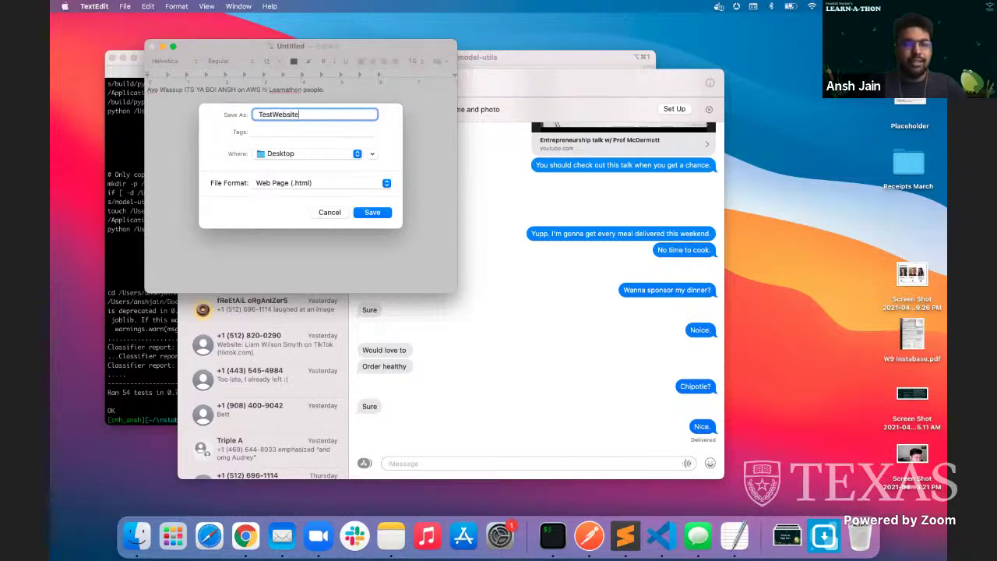
pyautogui.click(370, 217)
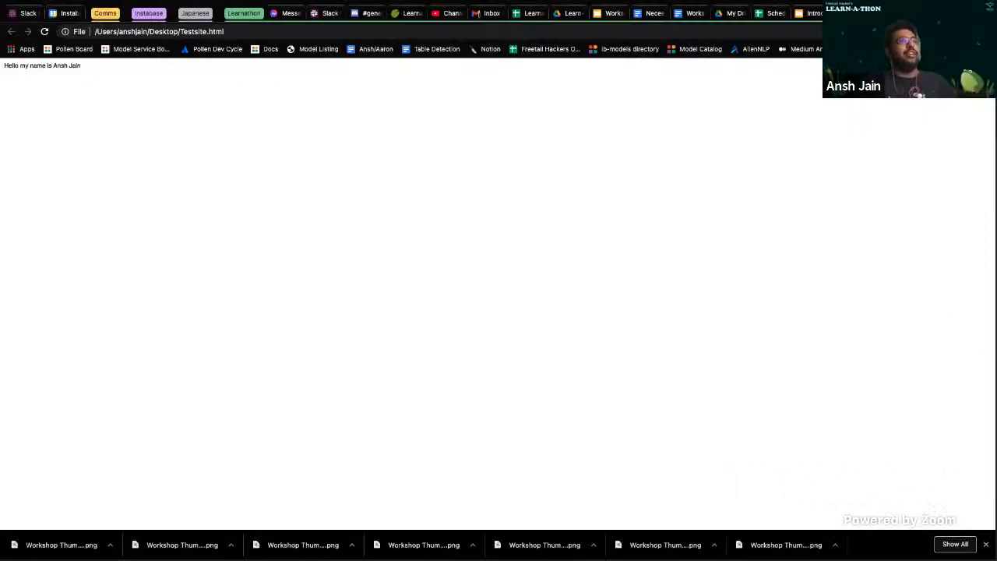
# - Load Desktop/TestWebsite.html in Chrome and check its rendered greeting line
pyautogui.click(888, 14)
pyautogui.hotkey('ctrl', 'Tab')
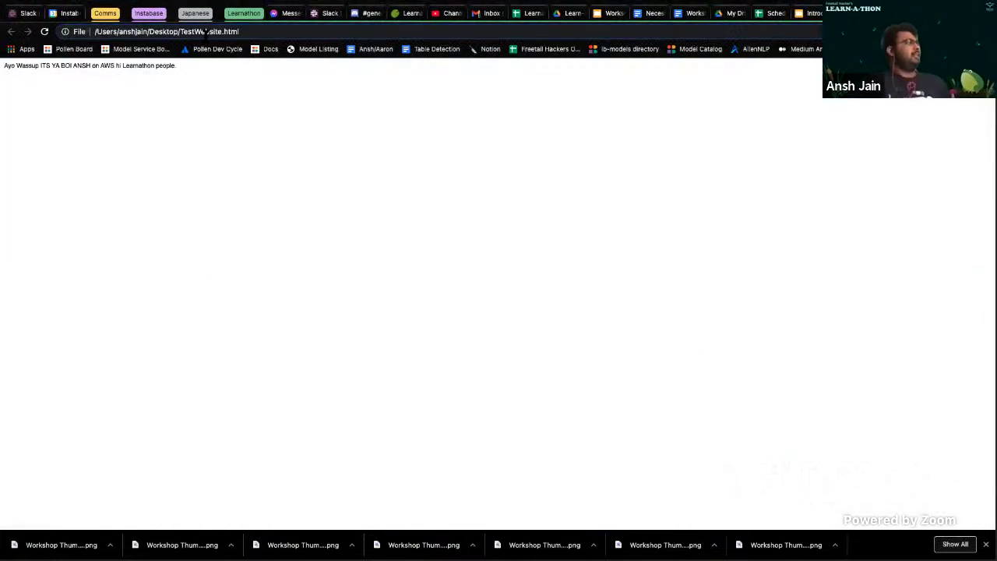
pyautogui.press('super+l')
pyautogui.press('Return')
pyautogui.tripleClick(116, 66)
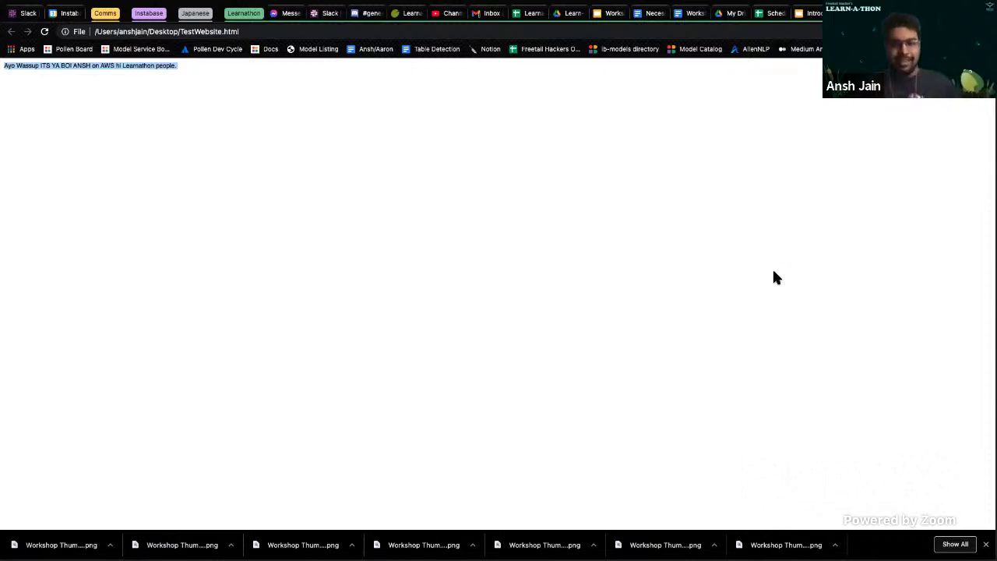
pyautogui.click(699, 280)
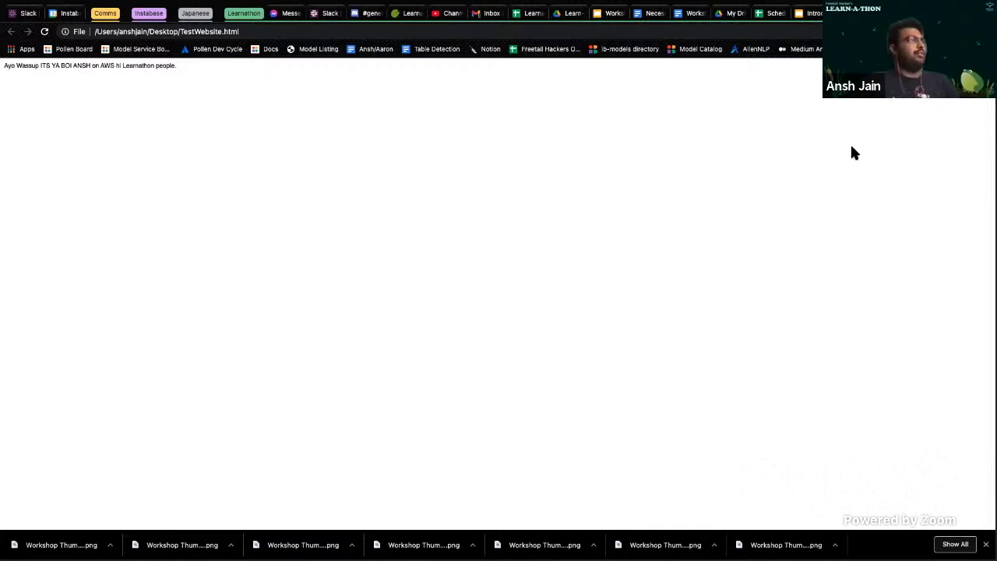
# - From the AWS console page, start logging back in as the root user
pyautogui.hotkey('ctrl', 'Tab')
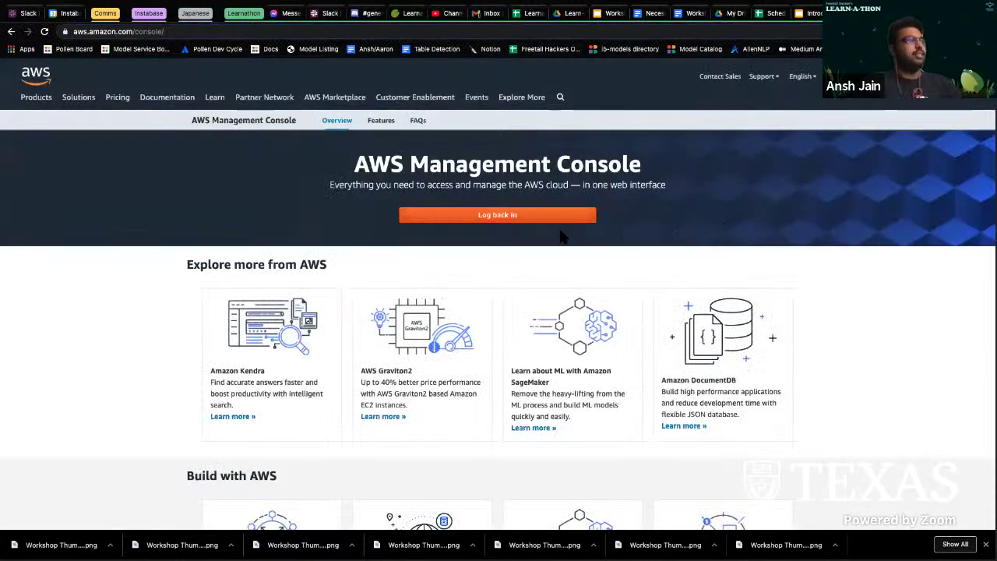
pyautogui.scroll(-1, 492, 225)
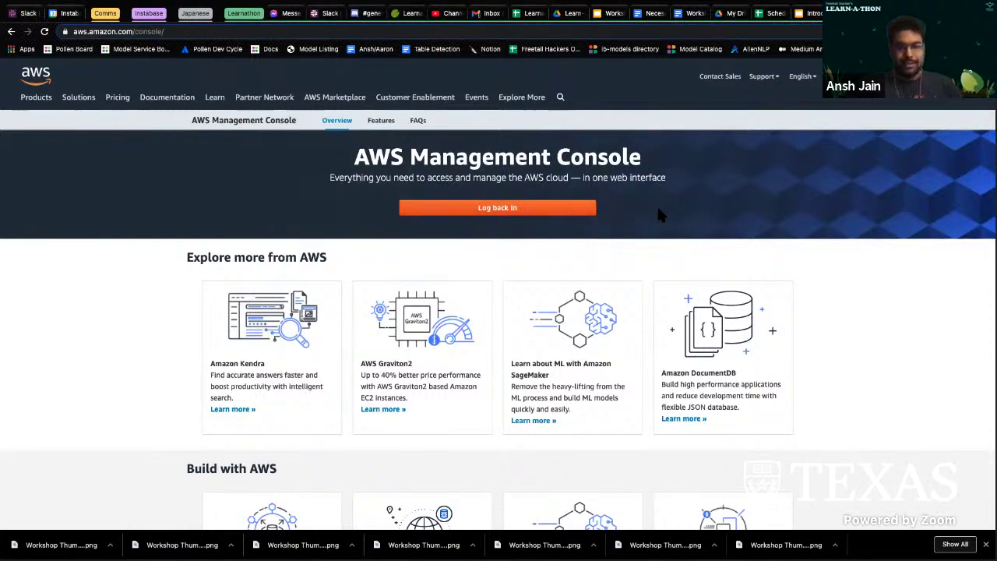
pyautogui.click(512, 217)
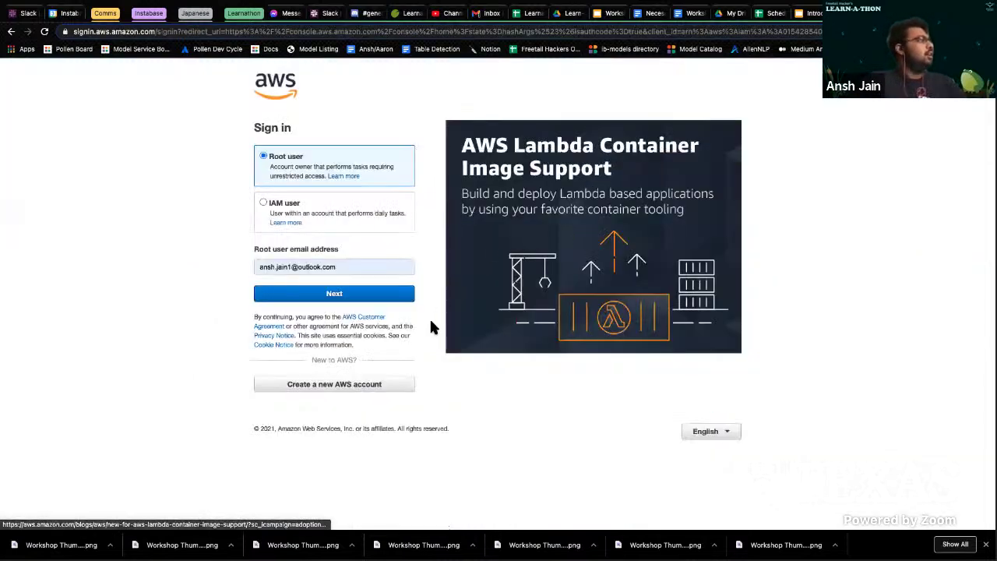
pyautogui.click(372, 306)
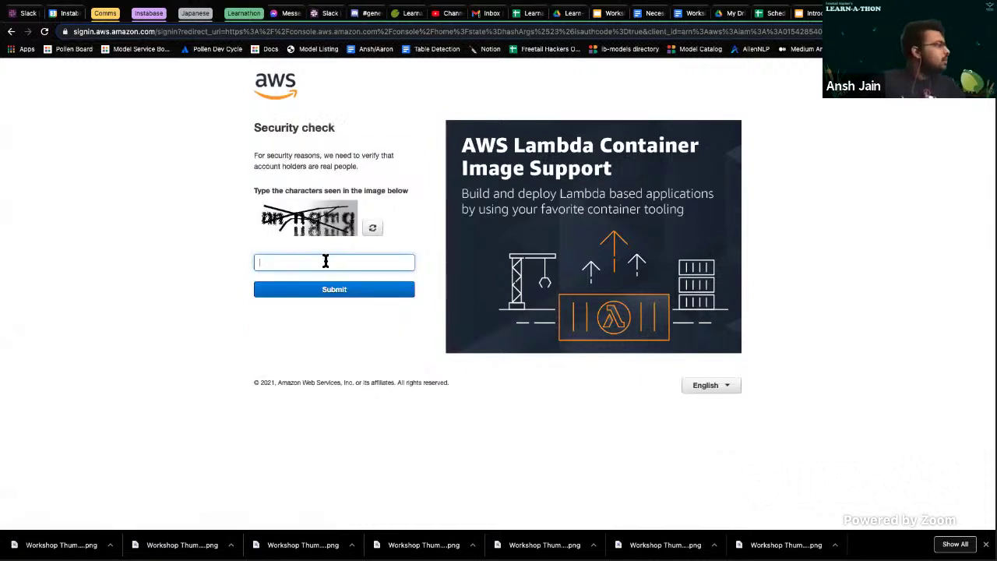
# - Enter the captcha characters, then retype and submit the new captcha after the first is rejected
pyautogui.write('nn')
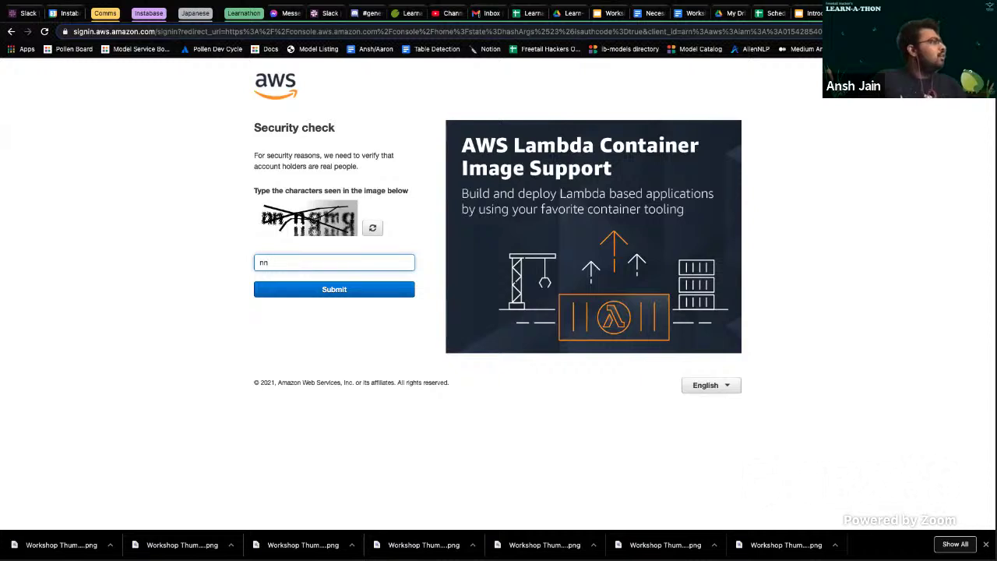
pyautogui.write('qmq')
pyautogui.click(352, 286)
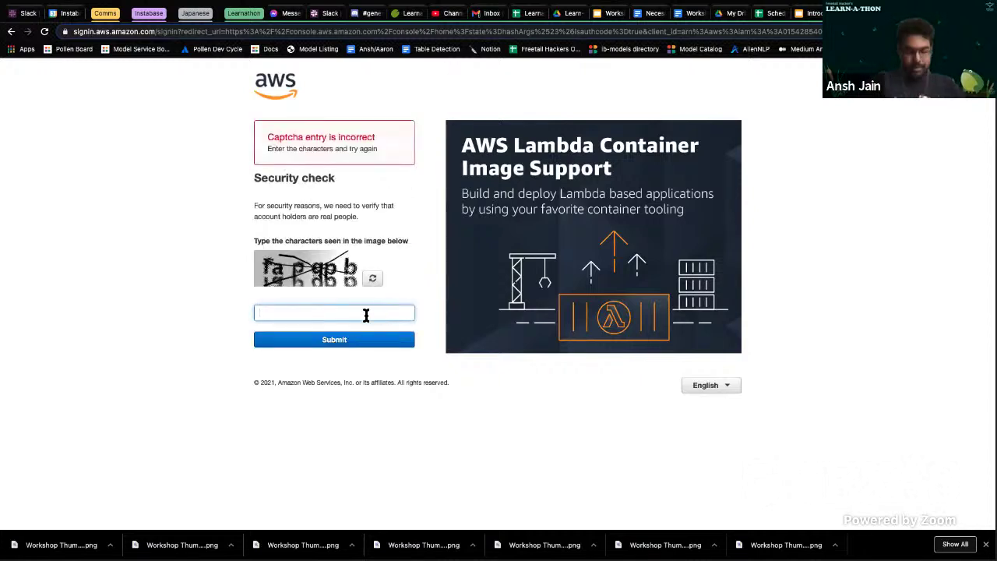
pyautogui.write('fapq')
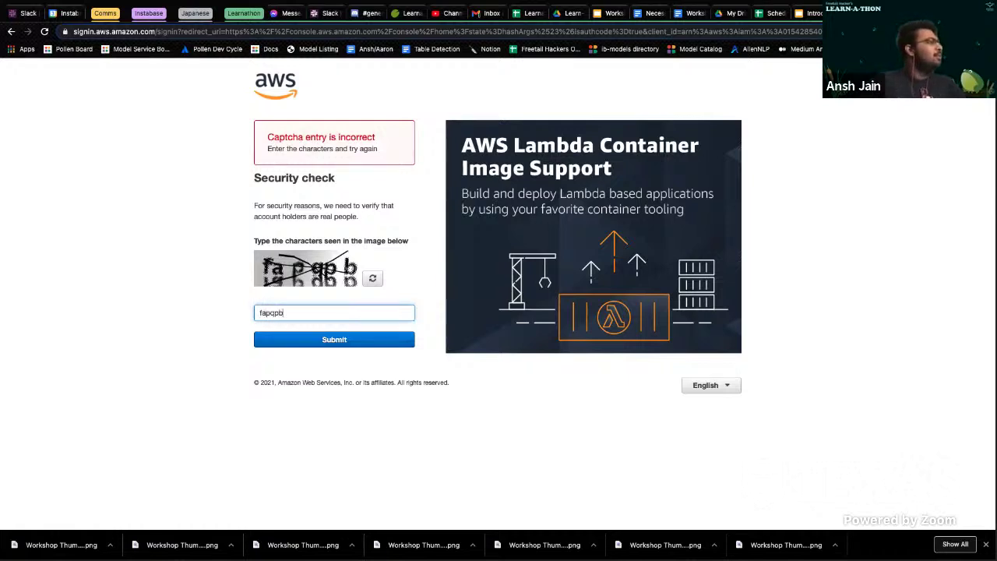
pyautogui.write('pb')
pyautogui.click(327, 341)
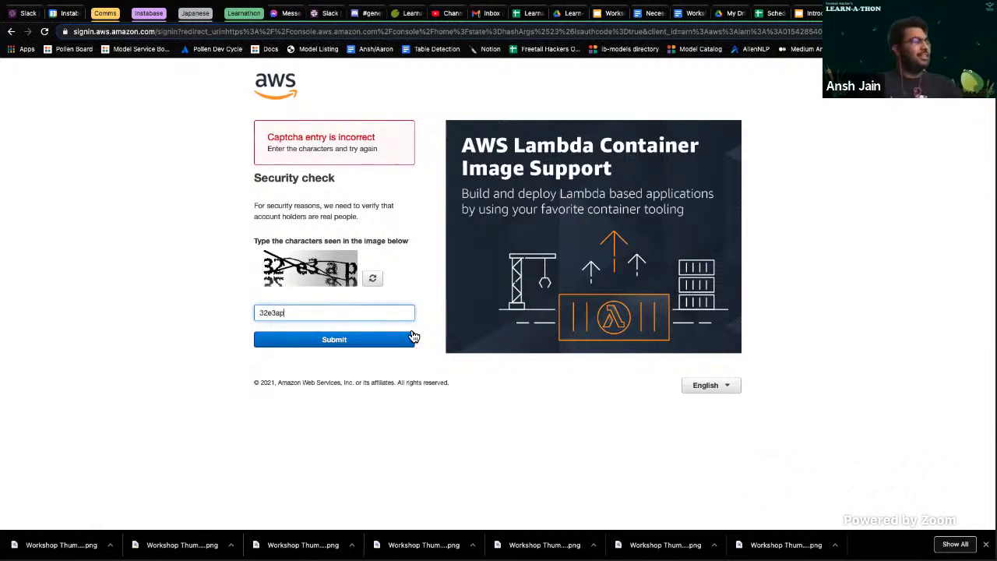
# - Pass the security check, sign in, and expand the All services list
pyautogui.click(350, 339)
pyautogui.click(388, 222)
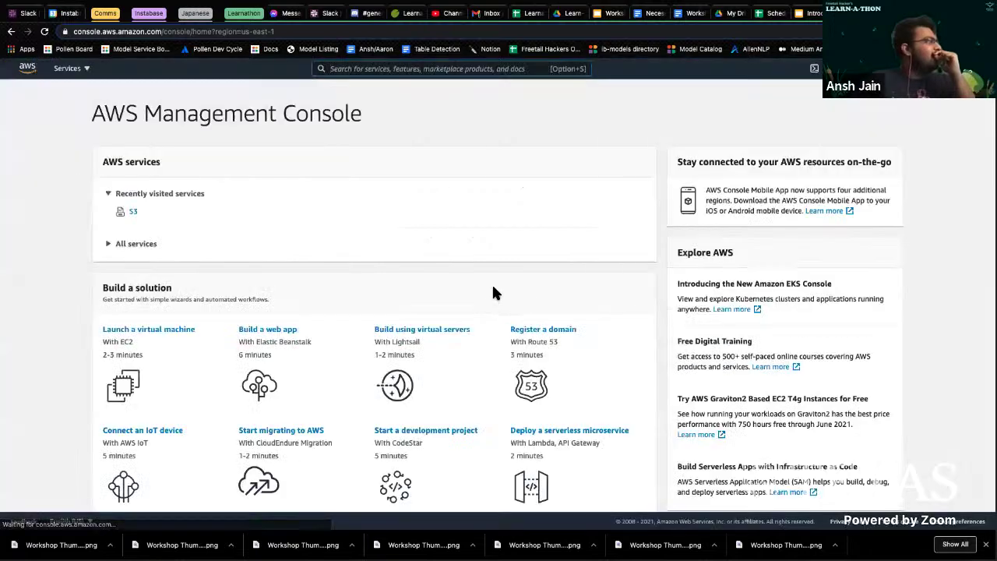
pyautogui.scroll(-1, 311, 233)
pyautogui.click(137, 217)
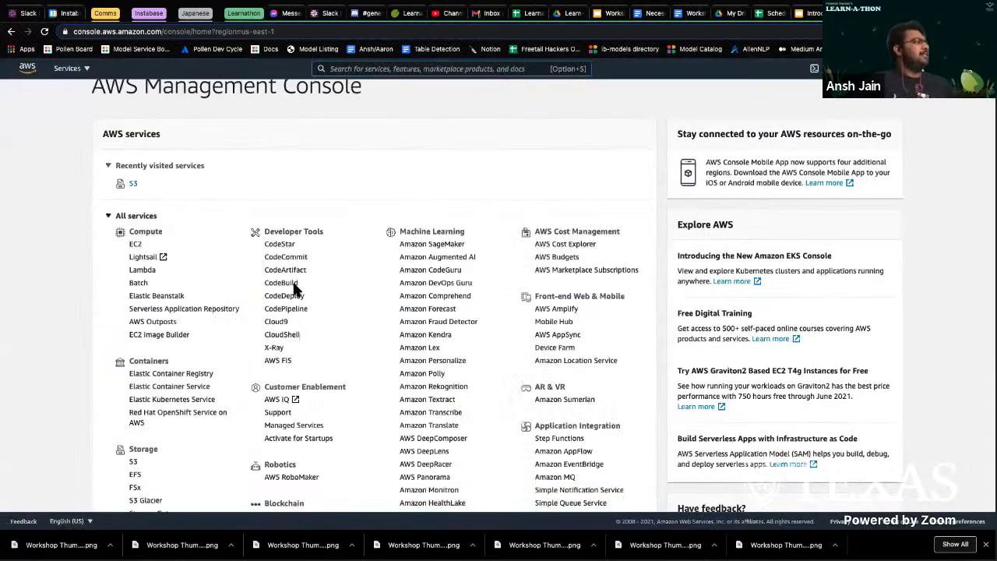
# - Search the console for 's3' and open the S3 bucket list
pyautogui.scroll(-1, 345, 285)
pyautogui.scroll(-2, 405, 253)
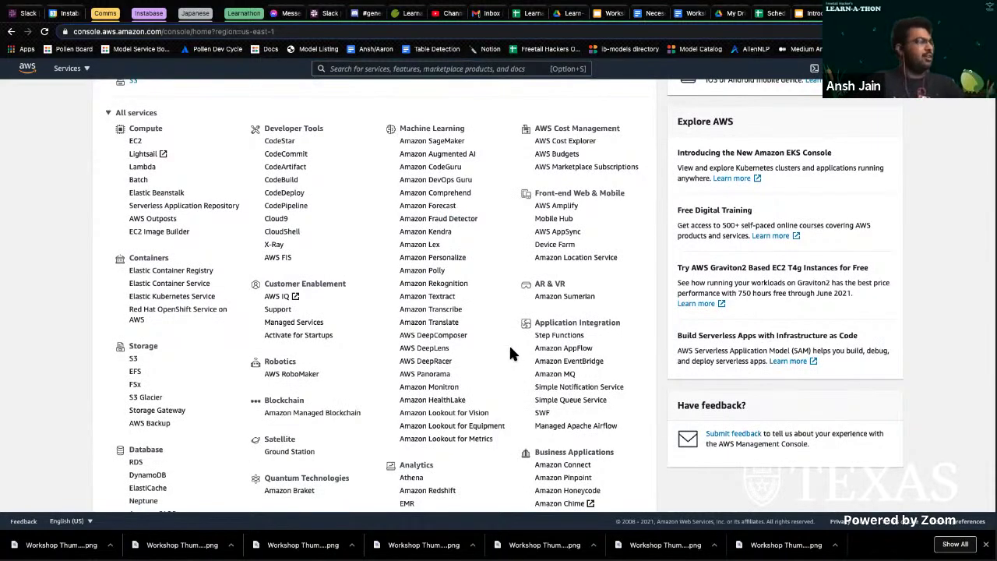
pyautogui.scroll(2, 510, 354)
pyautogui.scroll(2, 510, 340)
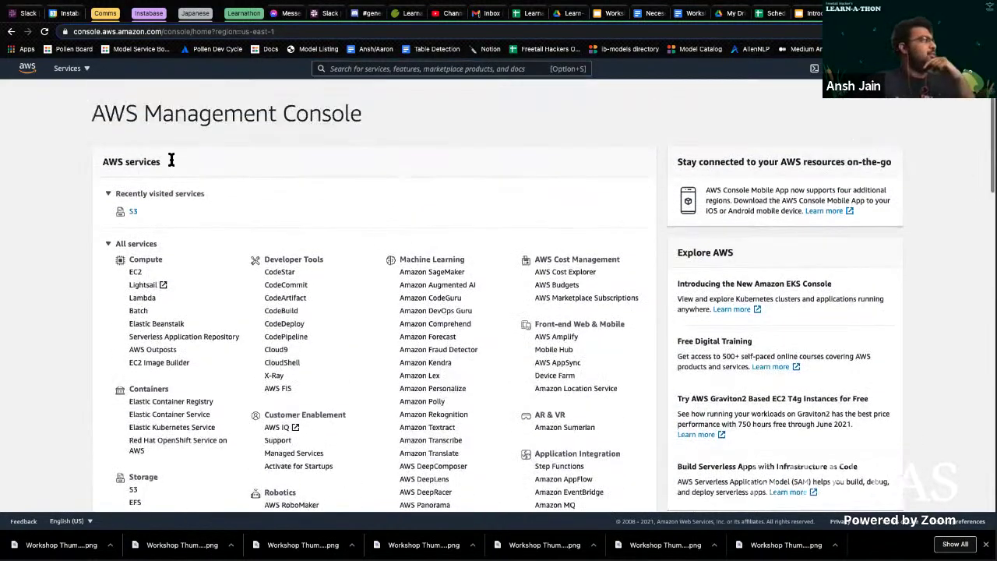
pyautogui.click(382, 69)
pyautogui.write('s3')
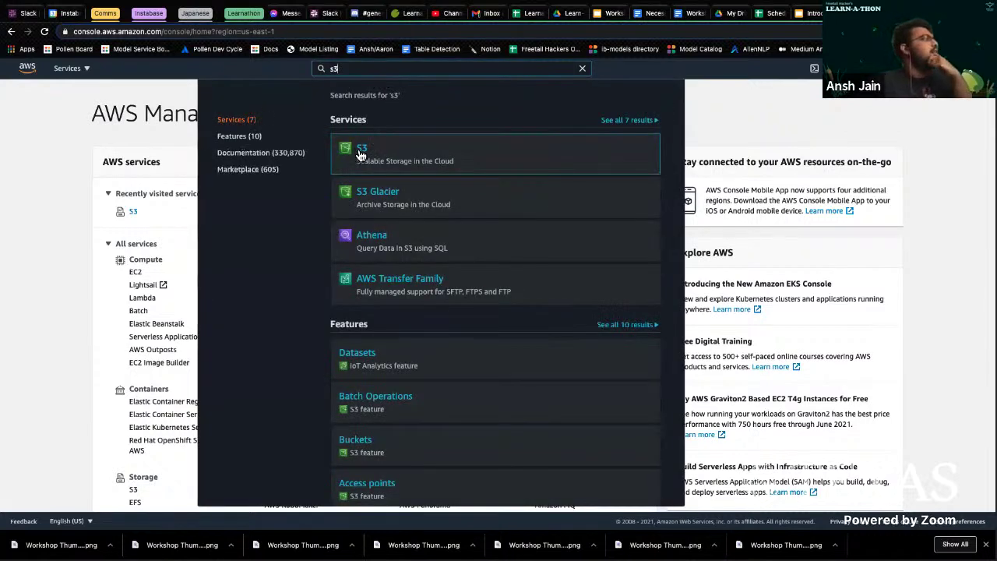
pyautogui.click(361, 150)
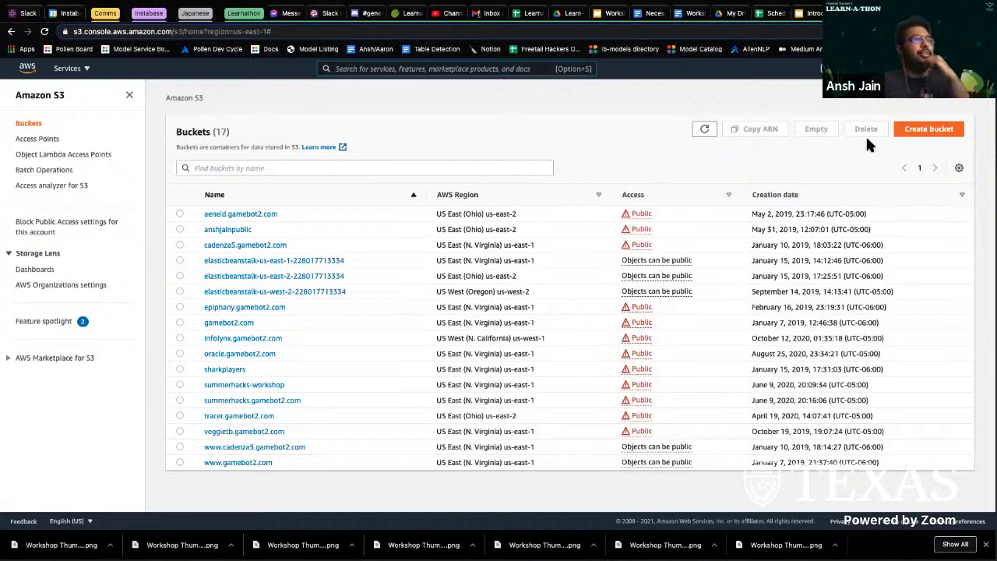
# - Create bucket 'learnathon-bucket' with Block all public access off and the public-access acknowledgement ticked
pyautogui.click(923, 130)
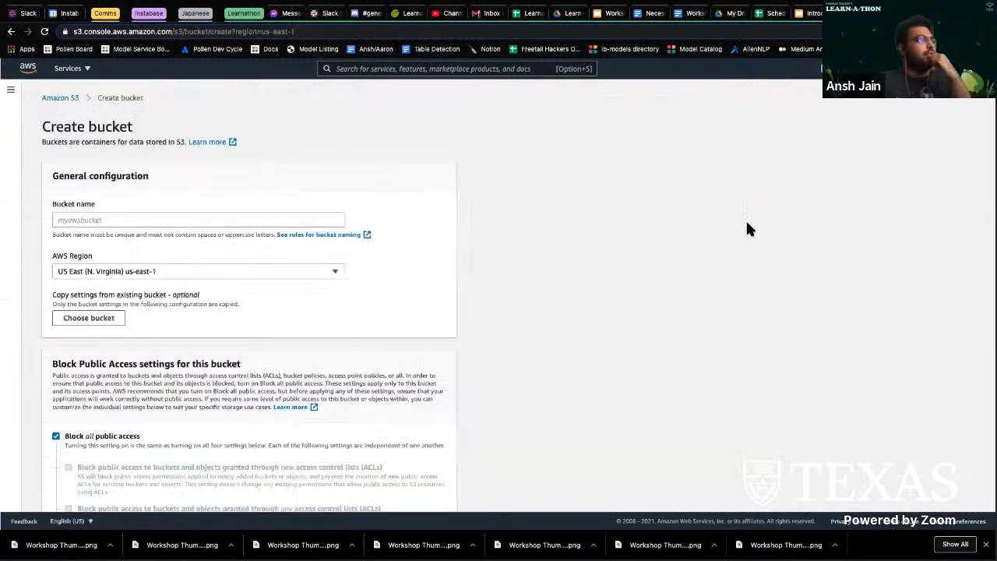
pyautogui.click(158, 221)
pyautogui.write('learnathon')
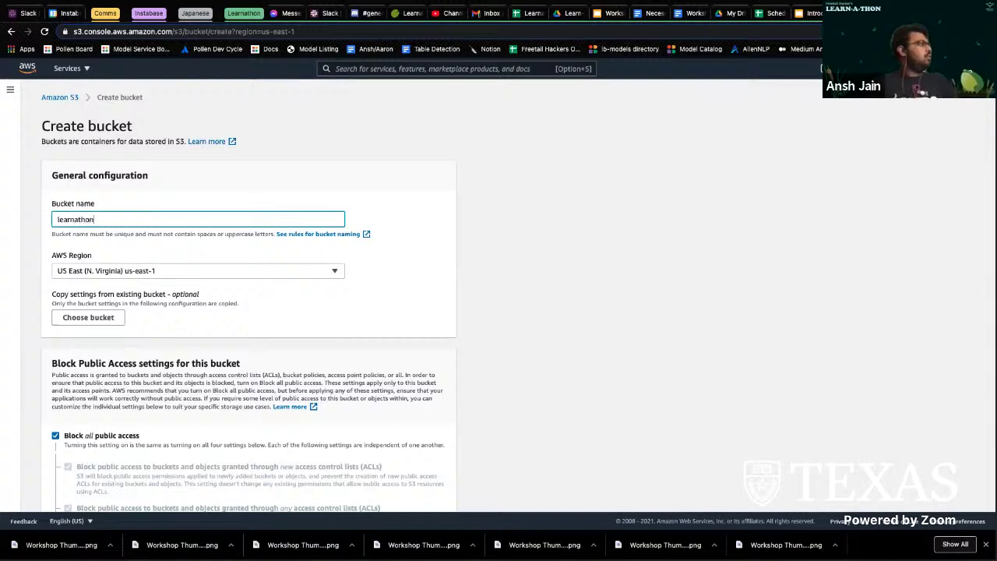
pyautogui.write('-bucket')
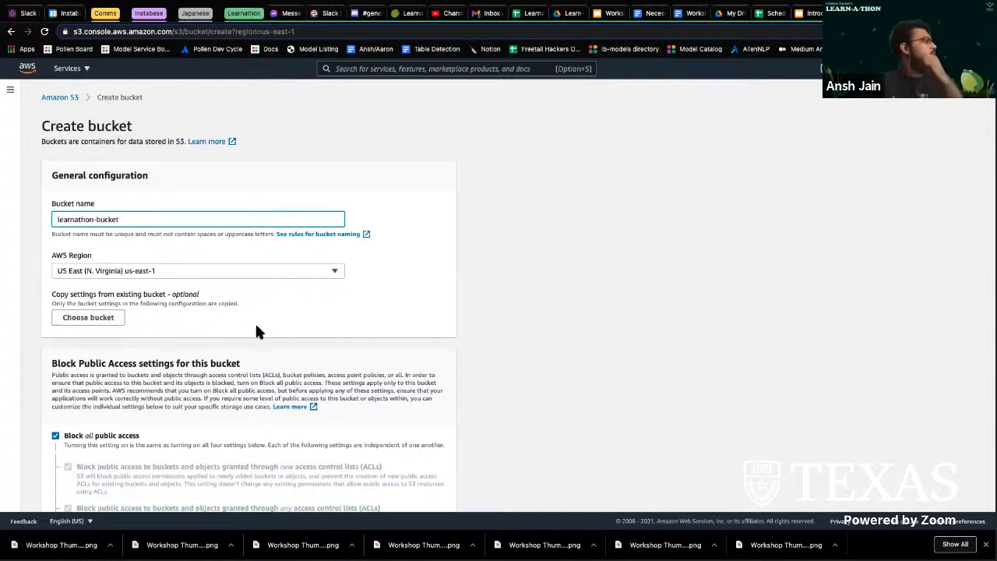
pyautogui.scroll(-4, 258, 327)
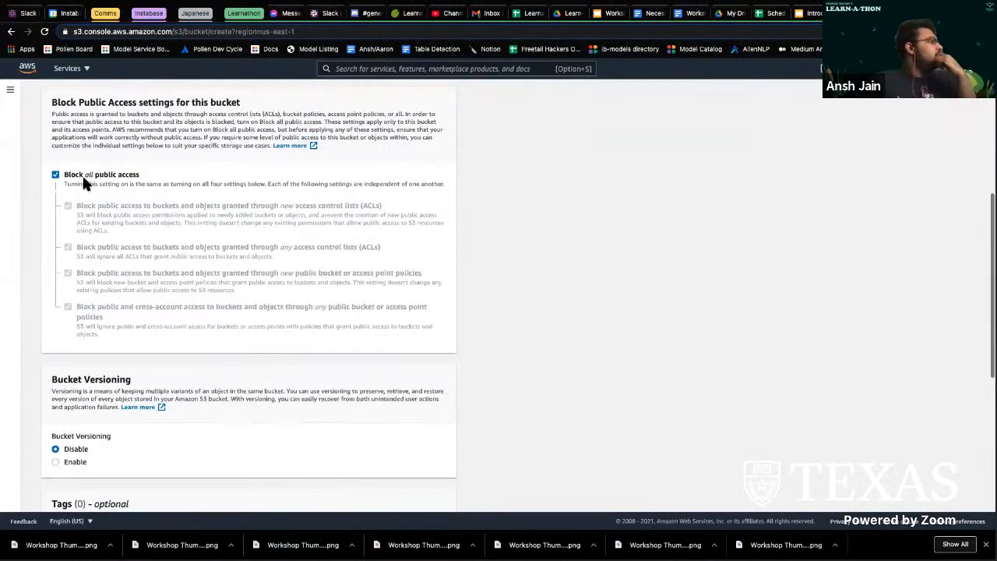
pyautogui.click(86, 176)
pyautogui.scroll(-1, 495, 288)
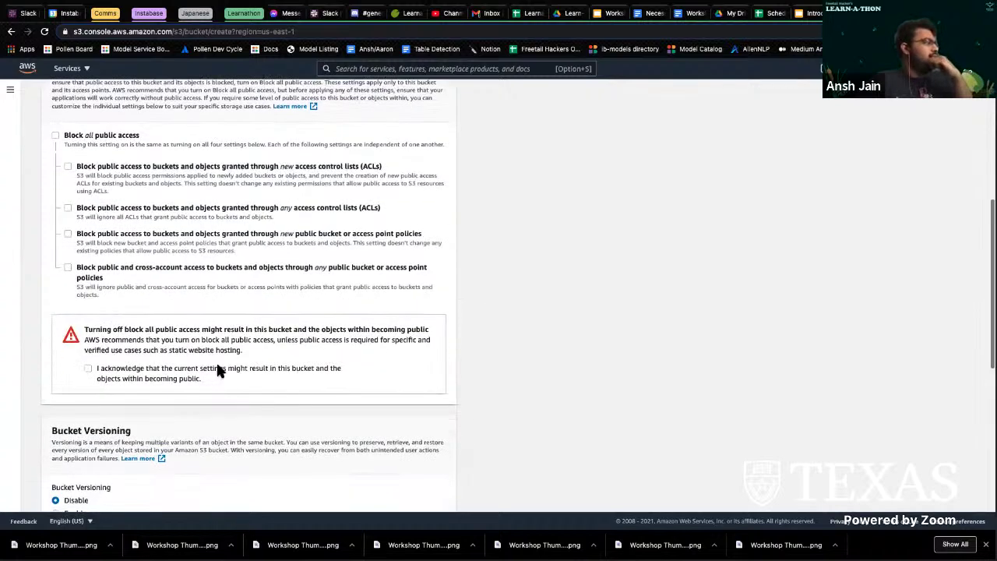
pyautogui.click(131, 377)
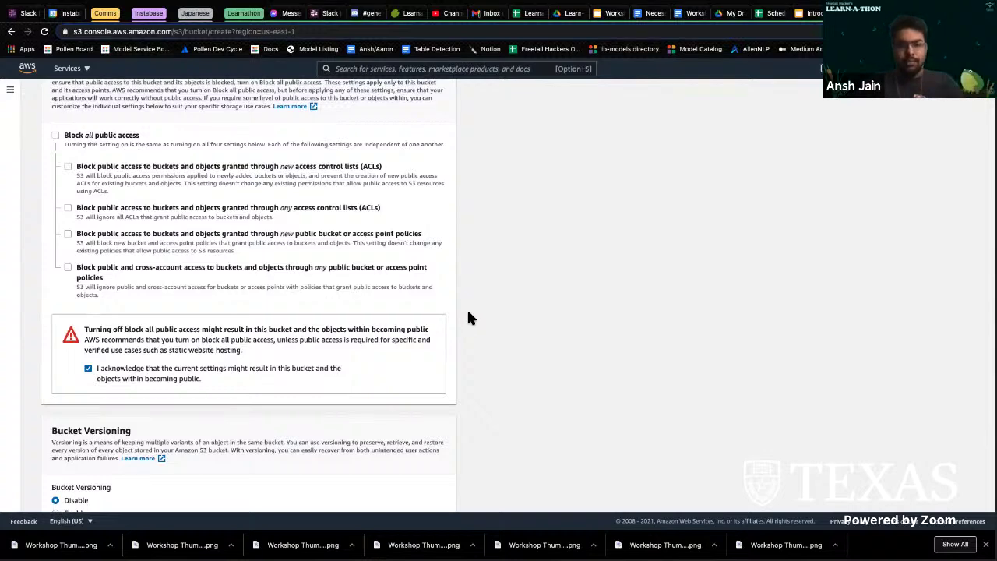
pyautogui.scroll(-2, 258, 329)
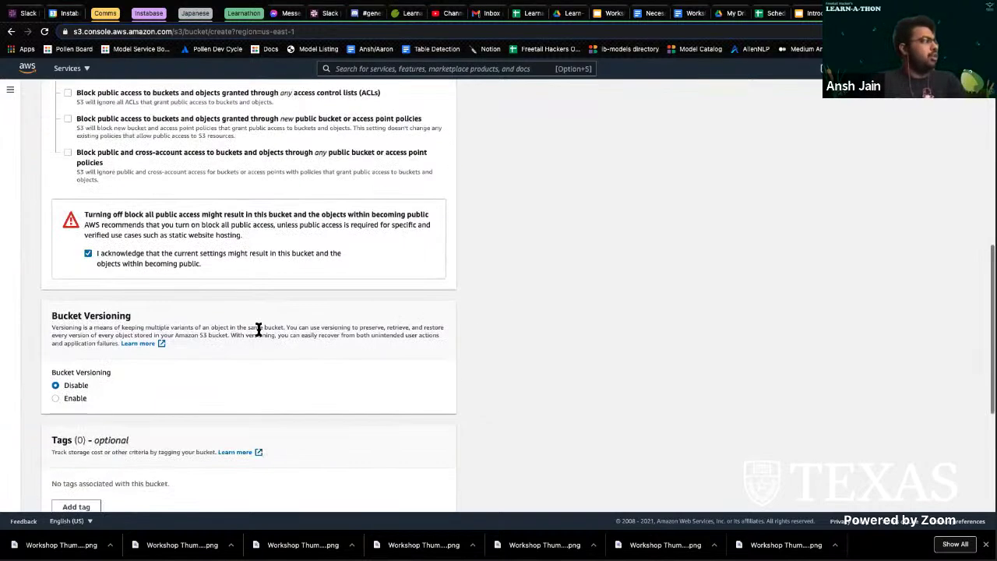
pyautogui.scroll(-4, 259, 329)
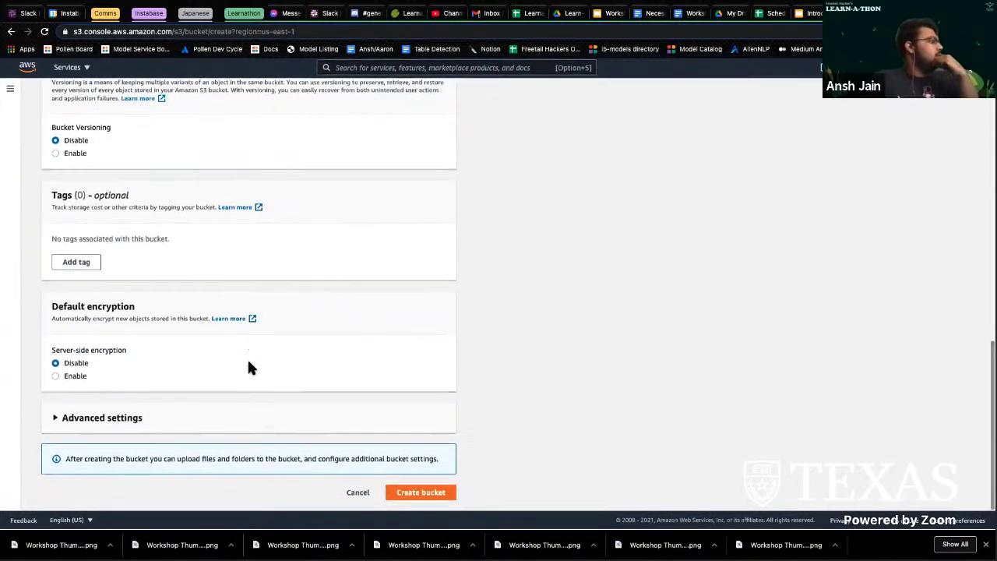
pyautogui.click(416, 491)
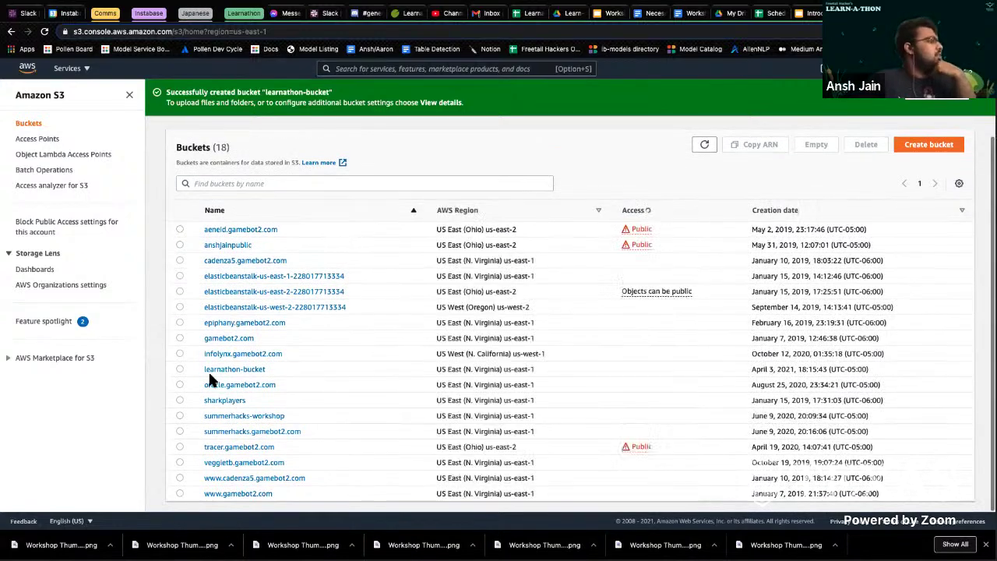
# - Upload TestWebsite.html from the Desktop into learnathon-bucket and close the upload status page
pyautogui.click(236, 371)
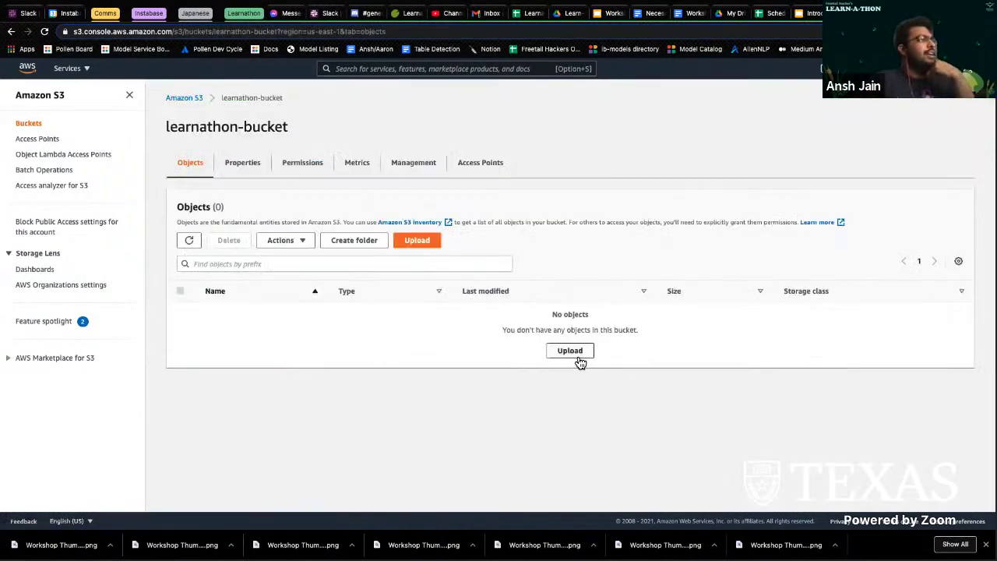
pyautogui.click(573, 352)
pyautogui.click(421, 227)
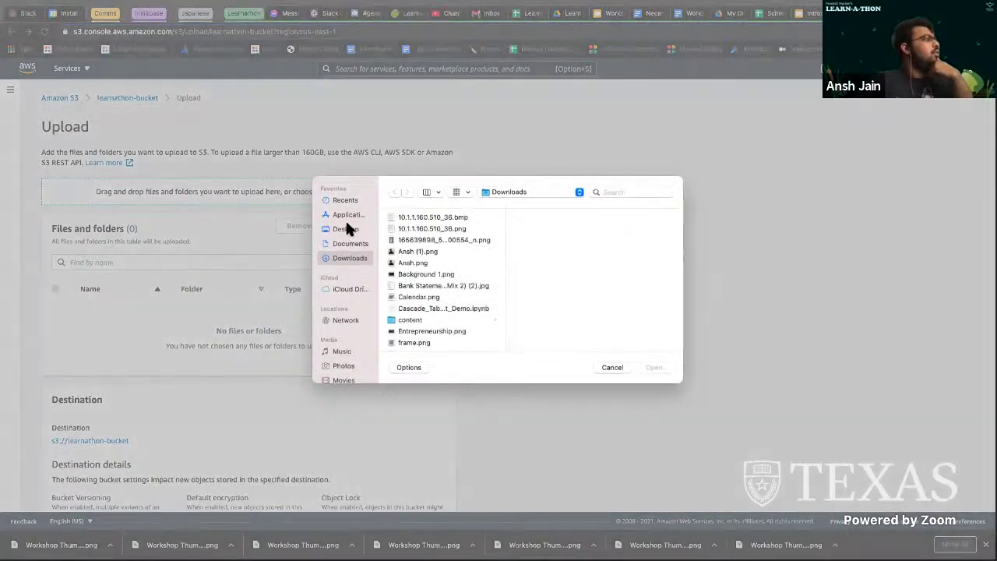
pyautogui.click(346, 228)
pyautogui.click(413, 299)
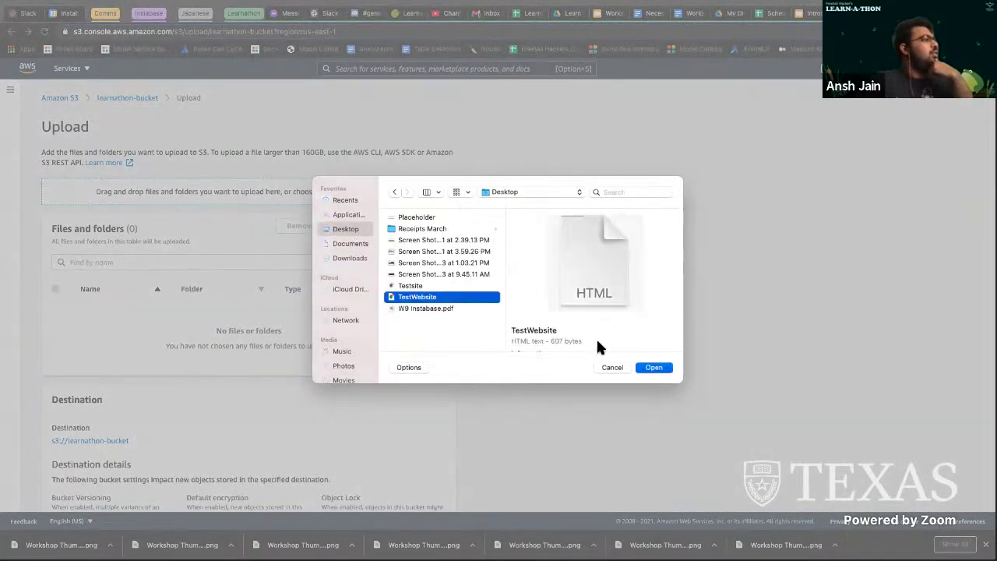
pyautogui.press('Return')
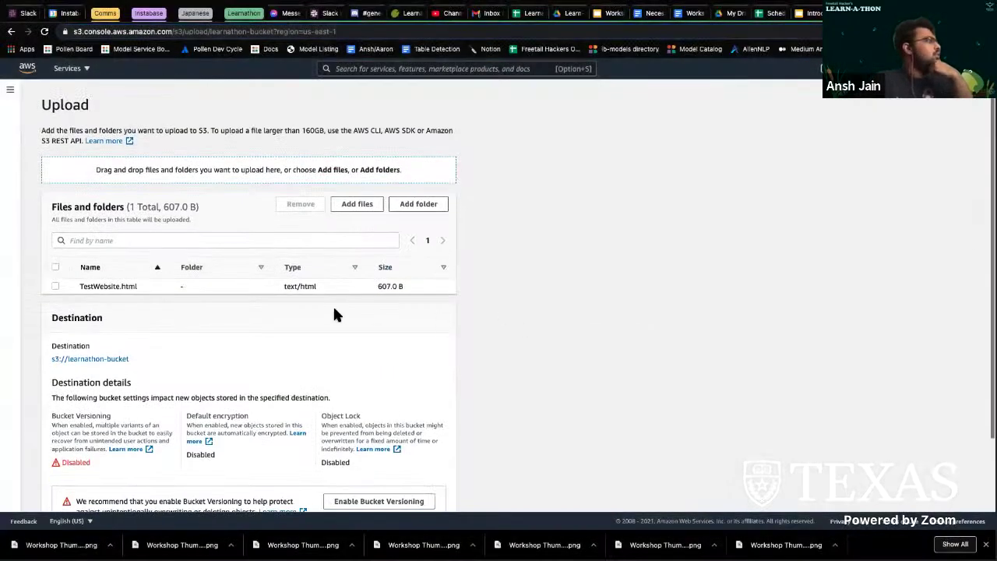
pyautogui.scroll(-3, 339, 305)
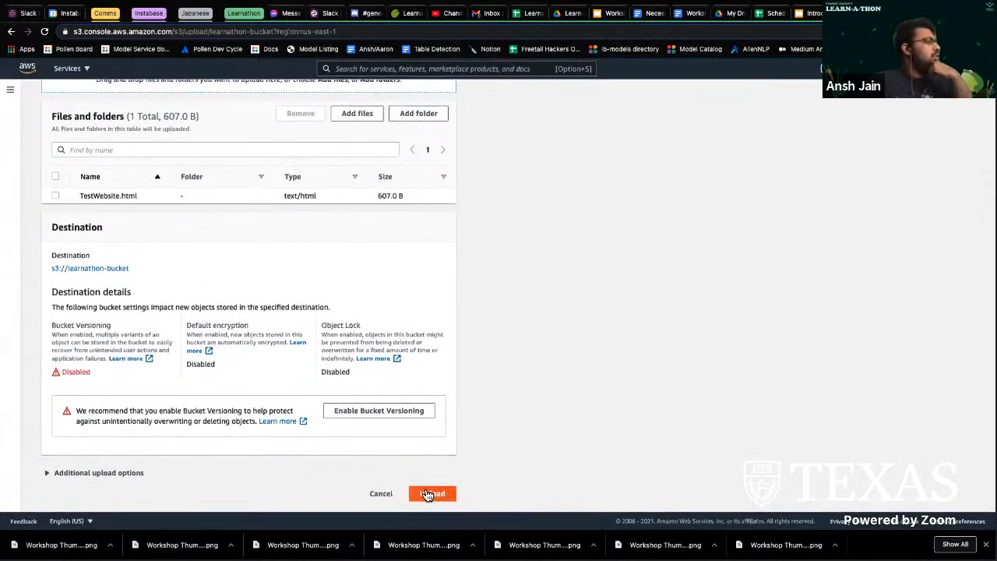
pyautogui.click(430, 492)
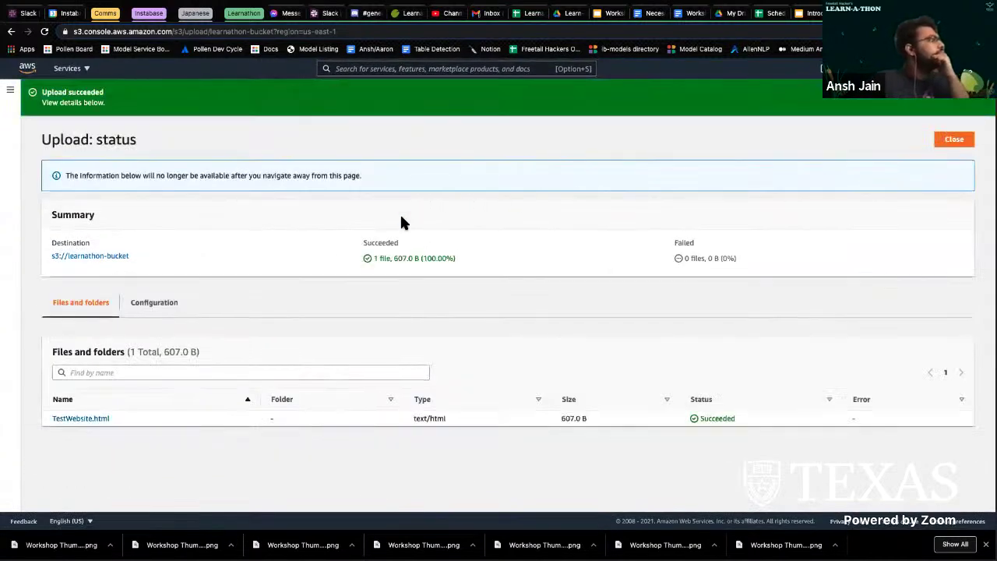
pyautogui.click(954, 142)
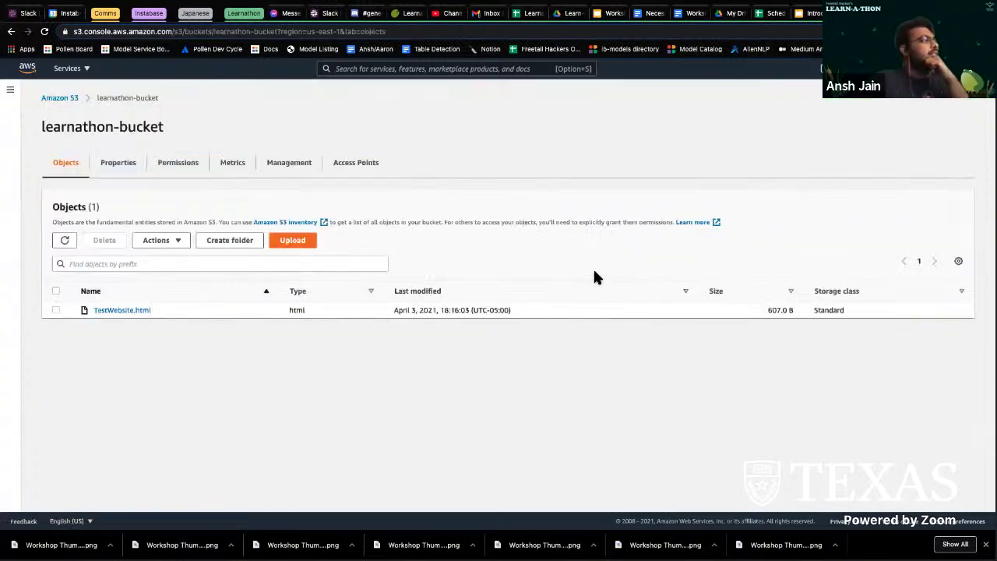
# - Open TestWebsite.html's Object URL in a new tab, showing the Access Denied error
pyautogui.click(124, 313)
pyautogui.scroll(-2, 167, 304)
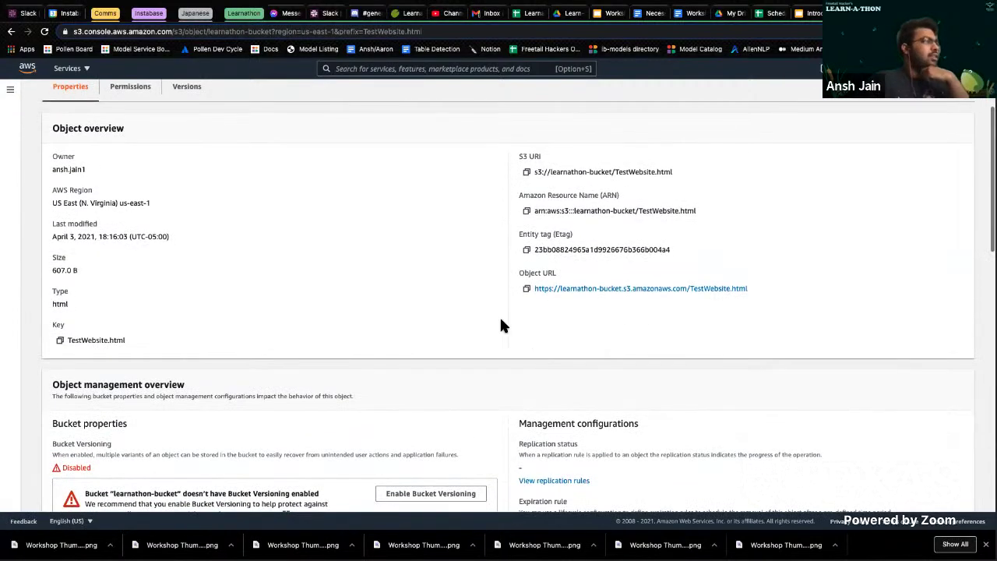
pyautogui.rightClick(711, 295)
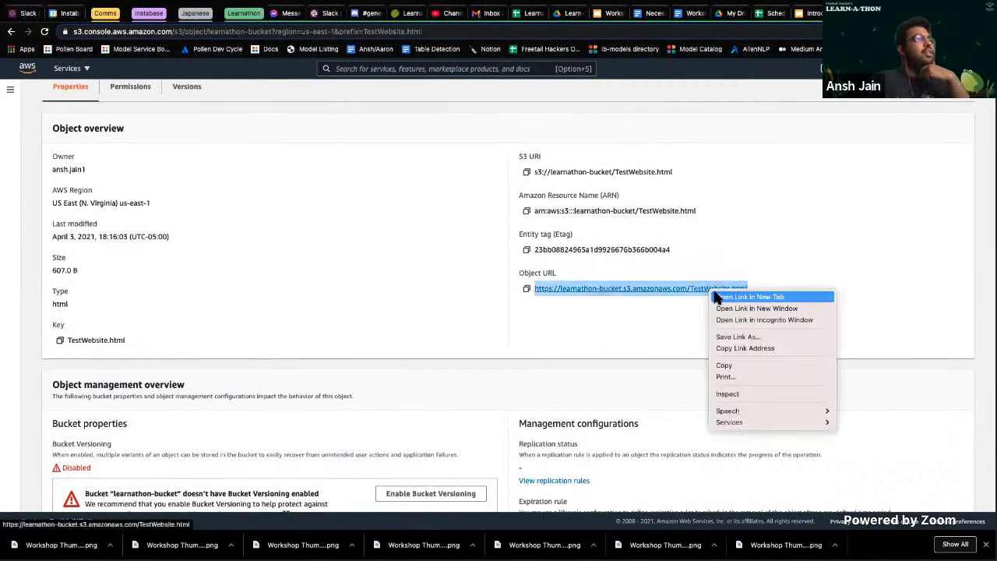
pyautogui.click(747, 296)
pyautogui.click(849, 14)
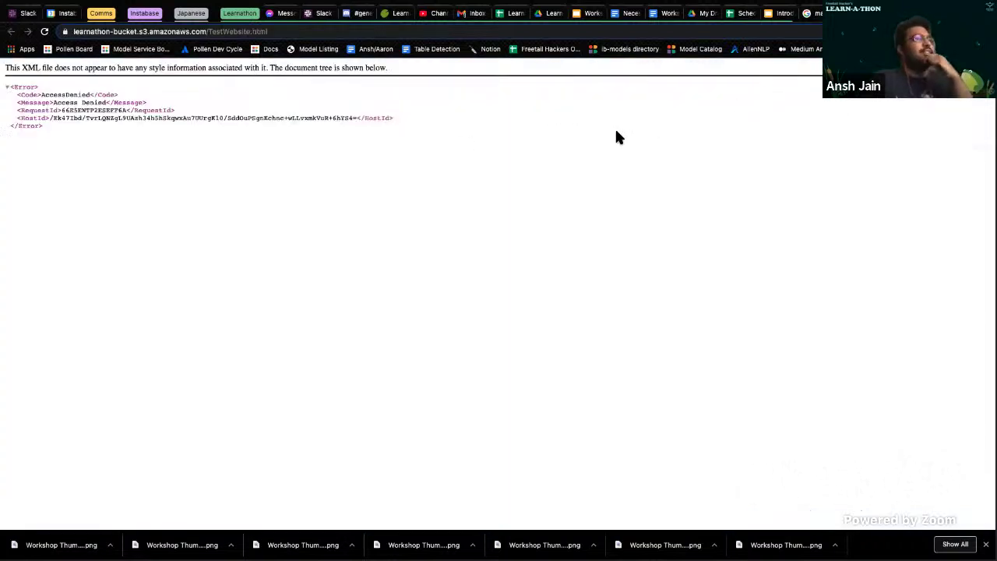
pyautogui.hotkey('ctrl', 'w')
pyautogui.hotkey('ctrl', 'Tab')
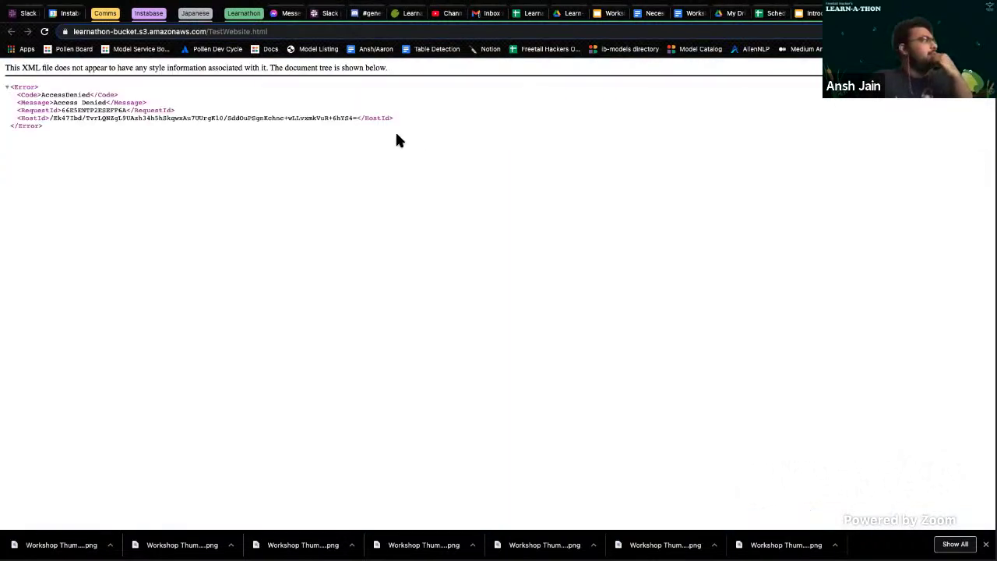
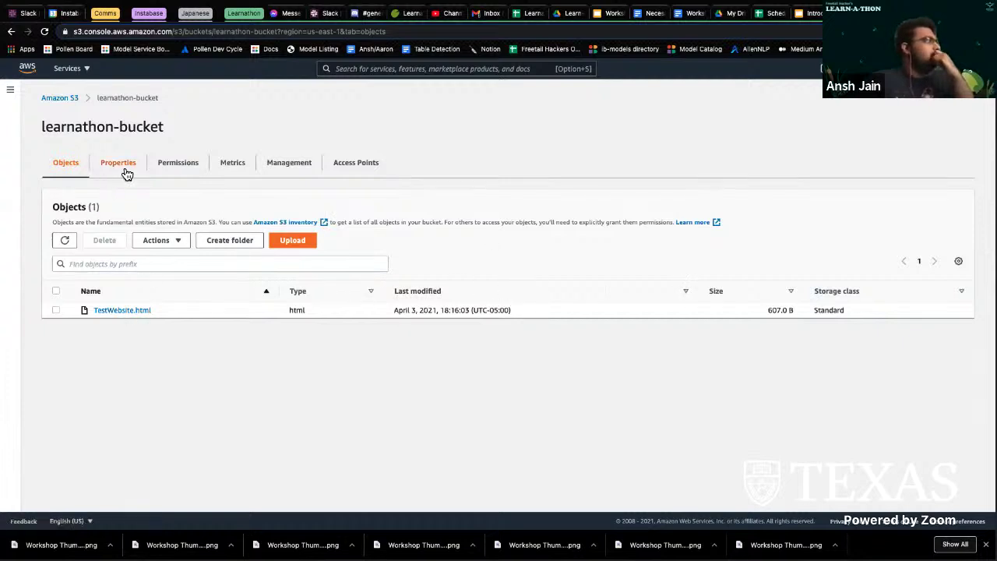
# - Show learnathon-bucket's Permissions tab down to the still-empty Bucket policy section
pyautogui.click(173, 165)
pyautogui.scroll(-3, 262, 253)
pyautogui.scroll(-3, 263, 253)
pyautogui.click(243, 208)
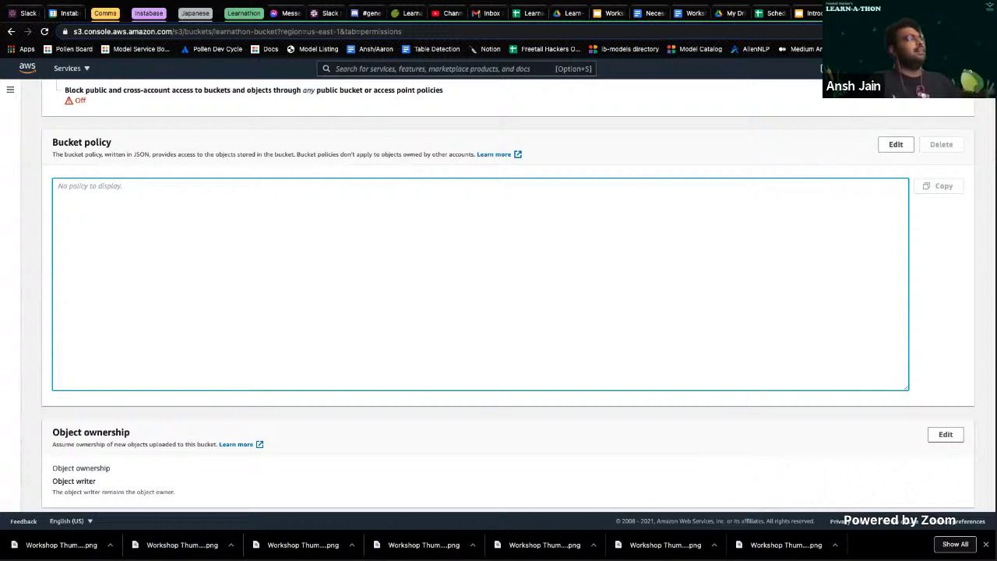
# - Load freetailhackers.com/uhsg/ in a new browser tab
pyautogui.press('super+t')
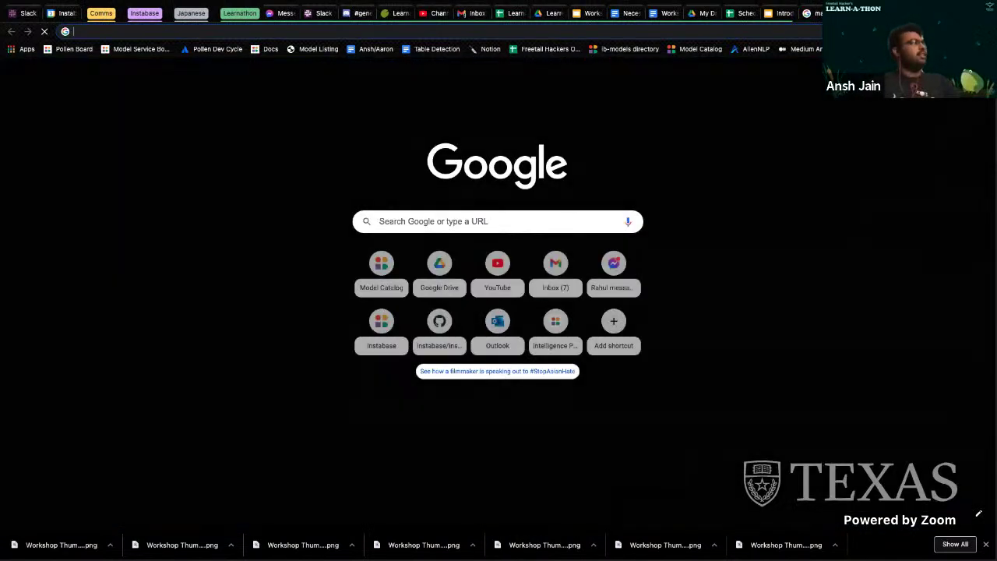
pyautogui.write('freetal')
pyautogui.write('lhackers.c')
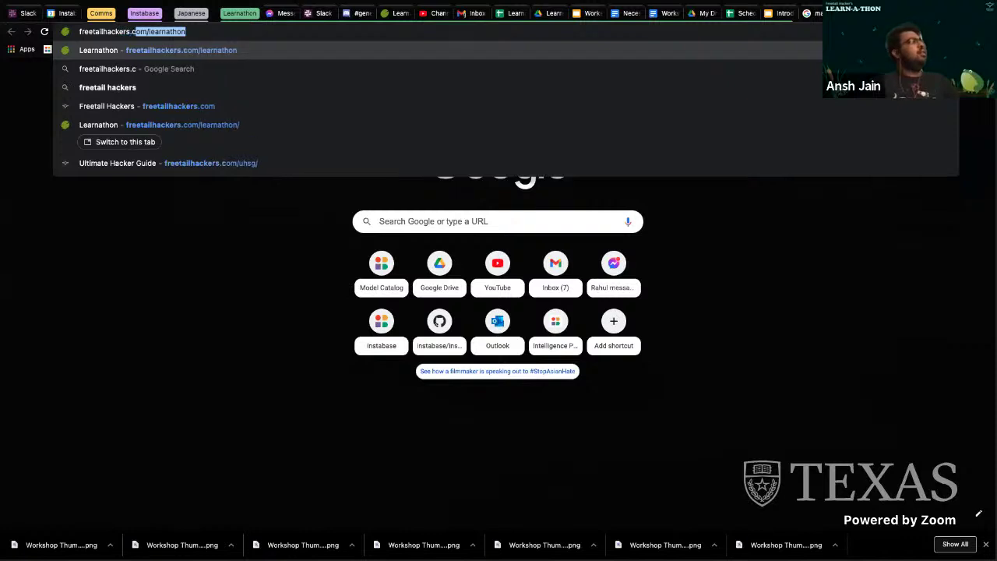
pyautogui.write('om/uhsg/')
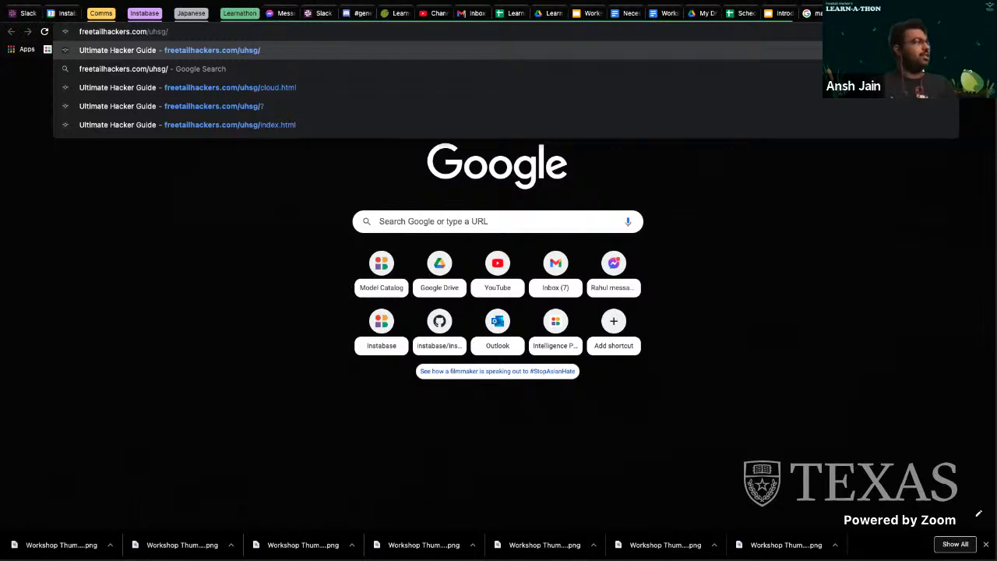
pyautogui.press('Return')
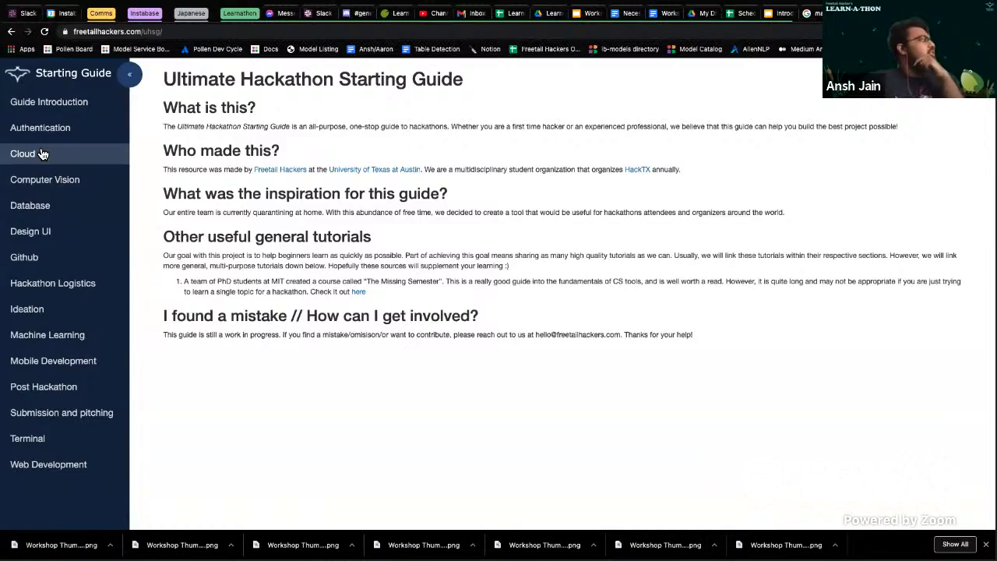
# - Follow the Cloud page's 'here' starter-code link to the cloud examples folder on GitHub
pyautogui.click(36, 154)
pyautogui.scroll(-5, 296, 257)
pyautogui.scroll(-2, 317, 371)
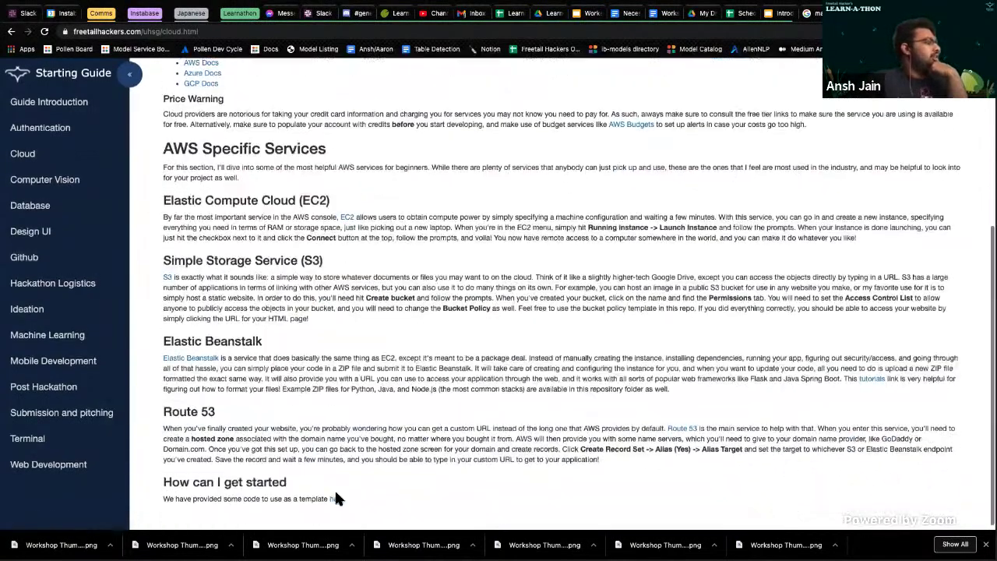
pyautogui.click(336, 497)
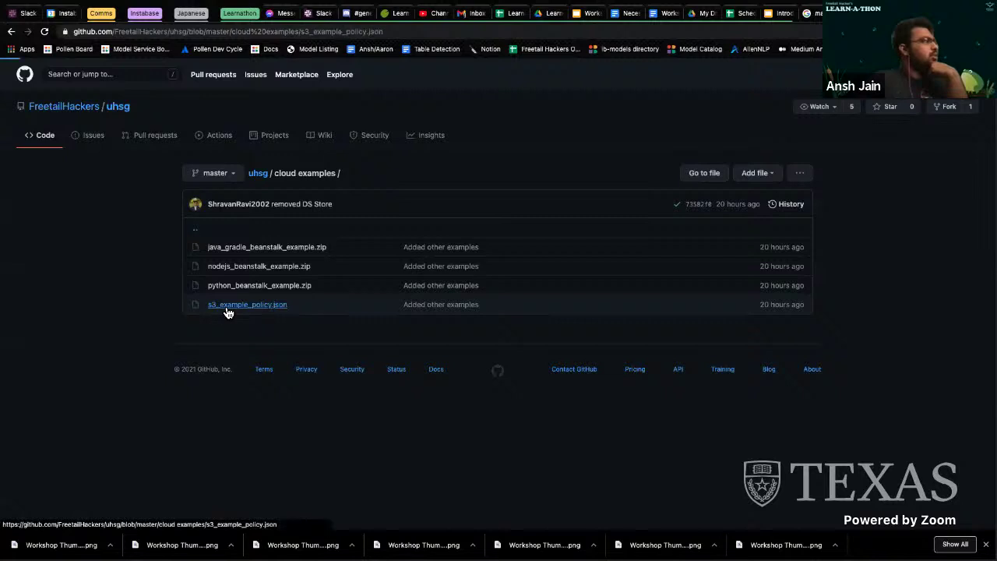
# - Copy the full JSON from s3_example_policy.json and return to the S3 console tab
pyautogui.click(226, 312)
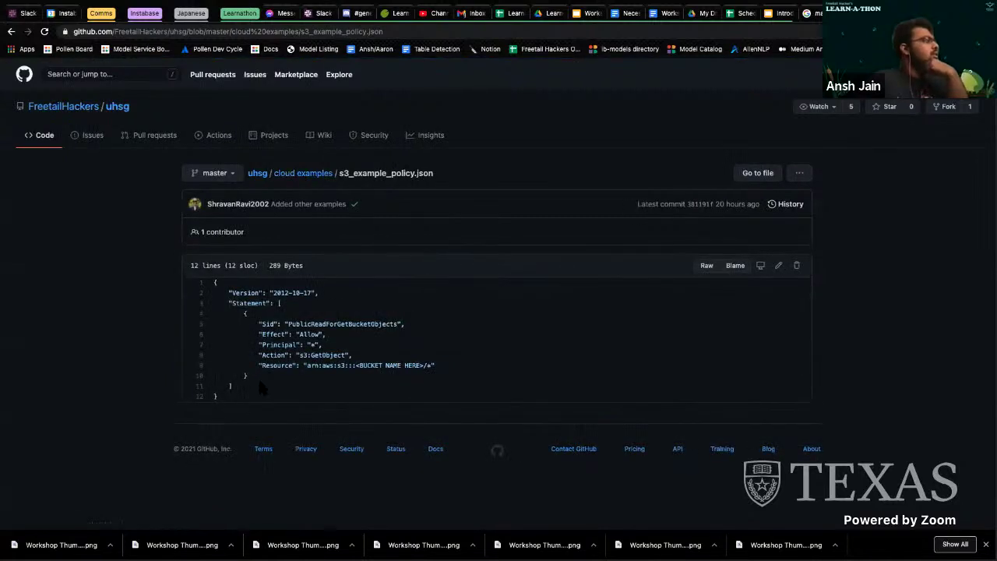
pyautogui.moveTo(240, 403); pyautogui.dragTo(242, 302)
pyautogui.press('super+c')
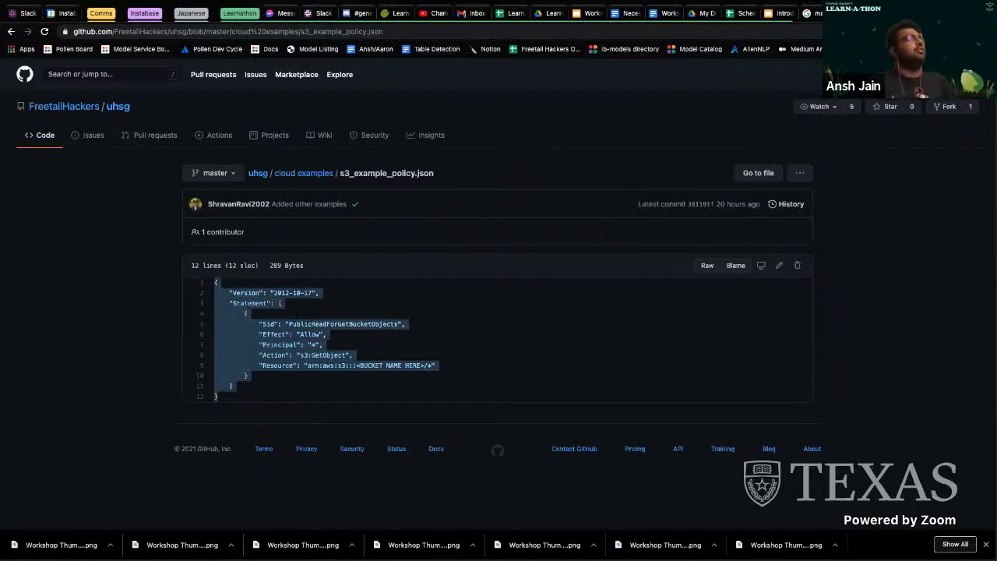
pyautogui.hotkey('ctrl', 'Tab')
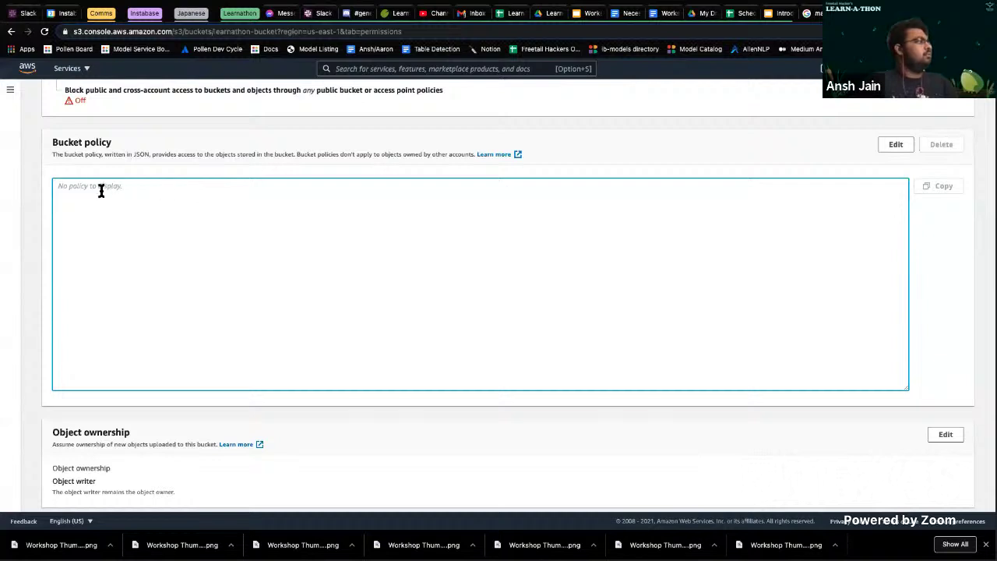
# - Paste the policy template as the bucket policy, replacing <BUCKET NAME HERE> with learnathon-bucket
pyautogui.click(895, 147)
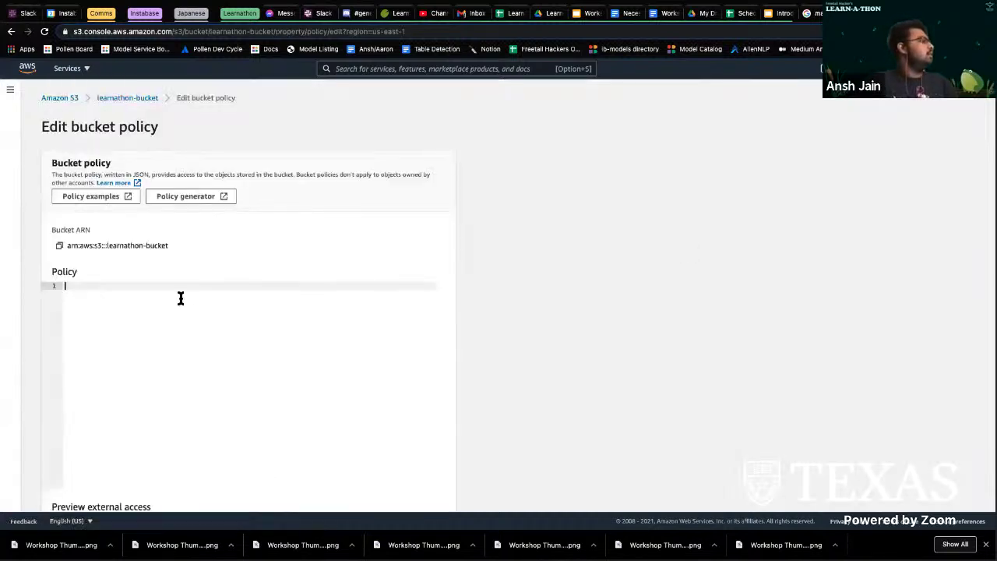
pyautogui.press('super+v')
pyautogui.moveTo(209, 353); pyautogui.dragTo(270, 353)
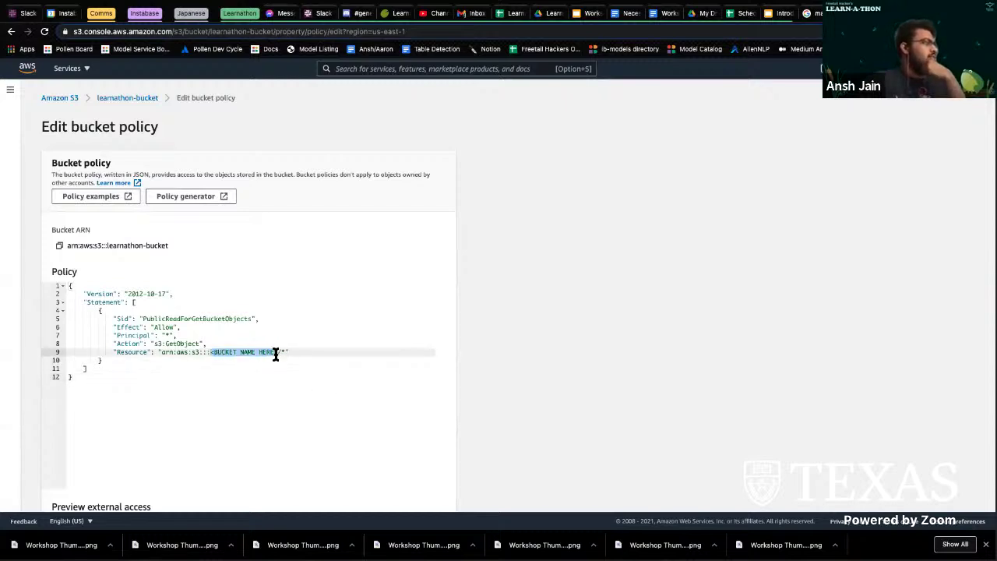
pyautogui.write('learnathon-bucket')
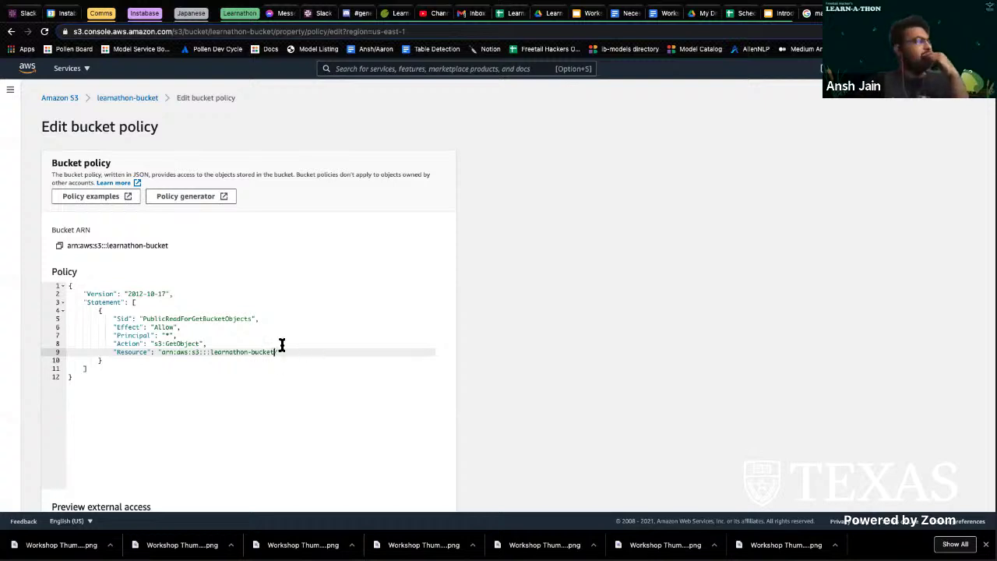
pyautogui.scroll(-1, 272, 337)
pyautogui.scroll(1, 273, 334)
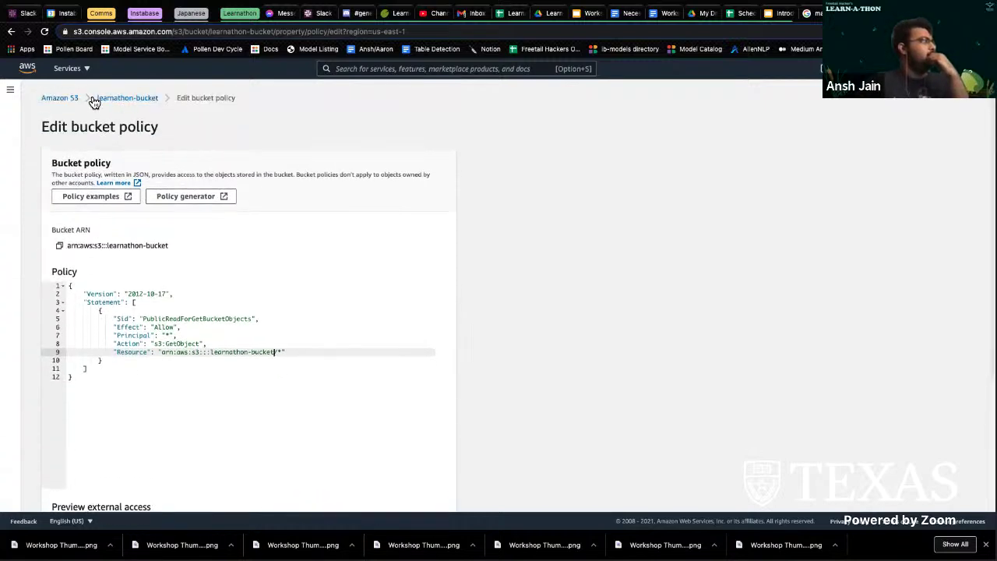
pyautogui.scroll(-5, 274, 311)
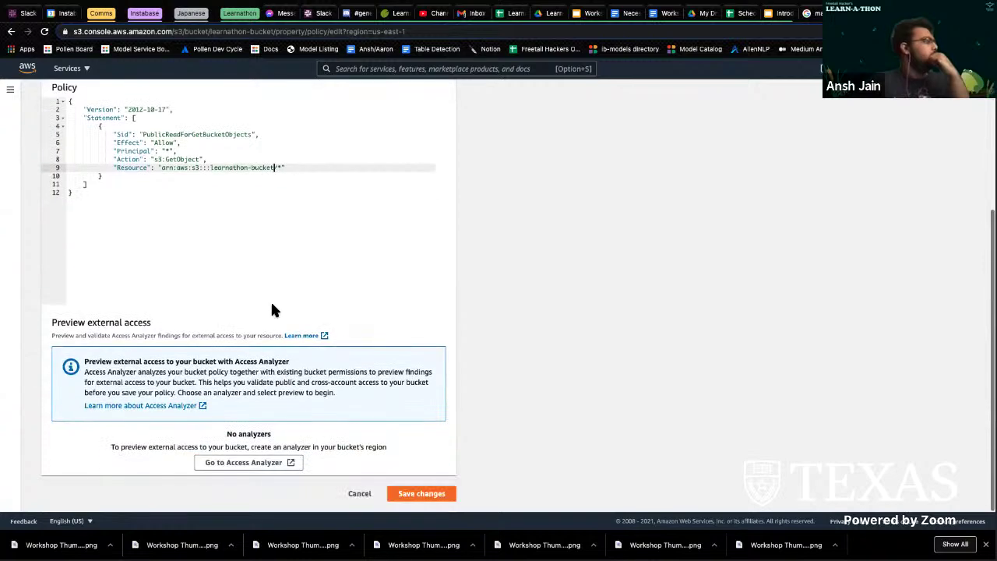
# - Save the bucket policy, then scroll the Properties page down to Static website hosting
pyautogui.click(410, 495)
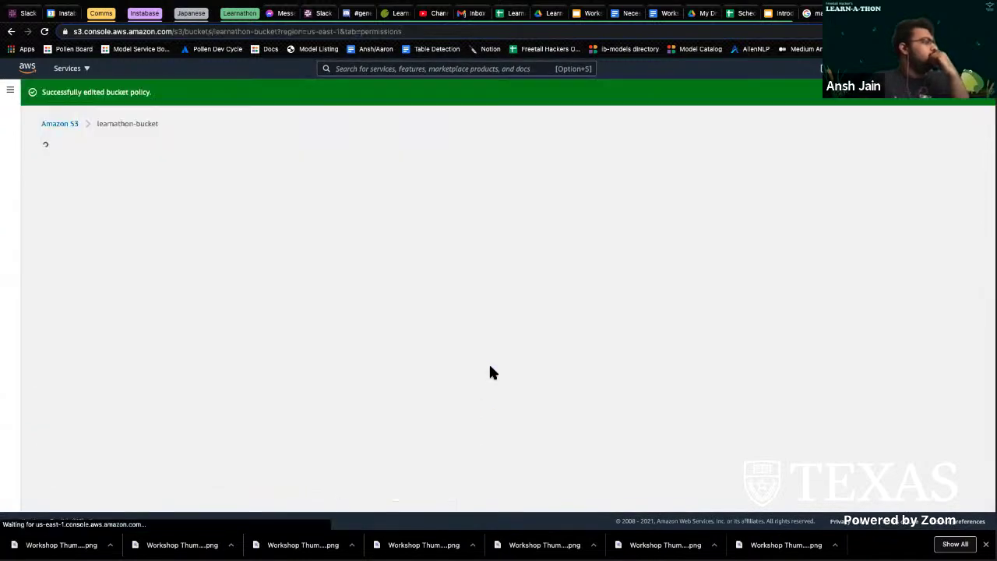
pyautogui.scroll(-5, 204, 257)
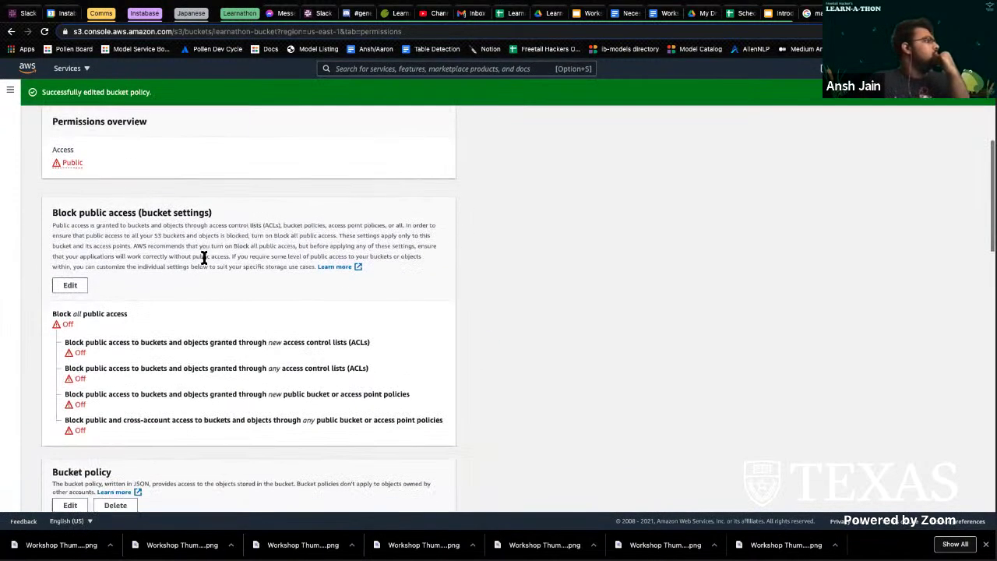
pyautogui.scroll(-3, 204, 257)
pyautogui.scroll(8, 182, 334)
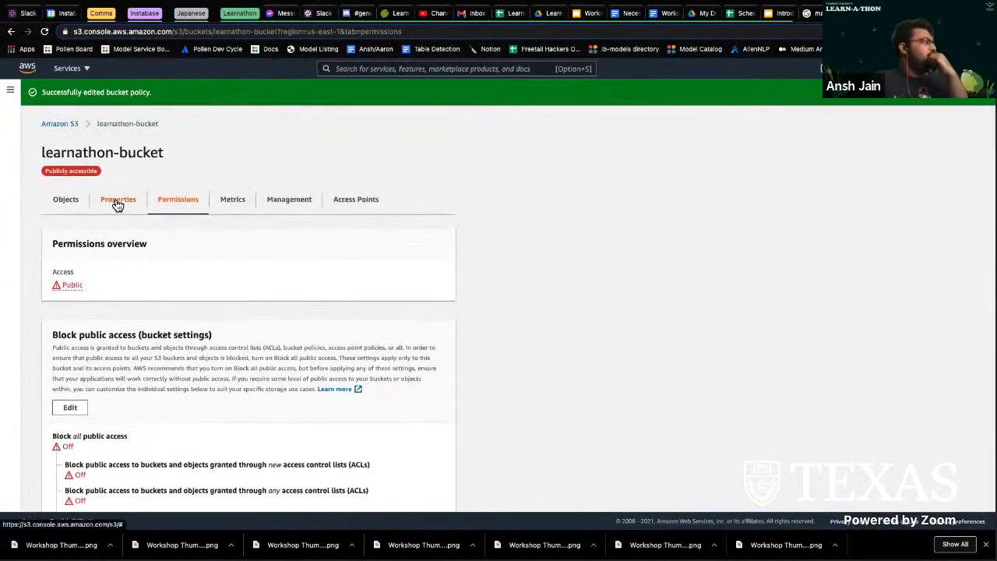
pyautogui.scroll(-6, 222, 278)
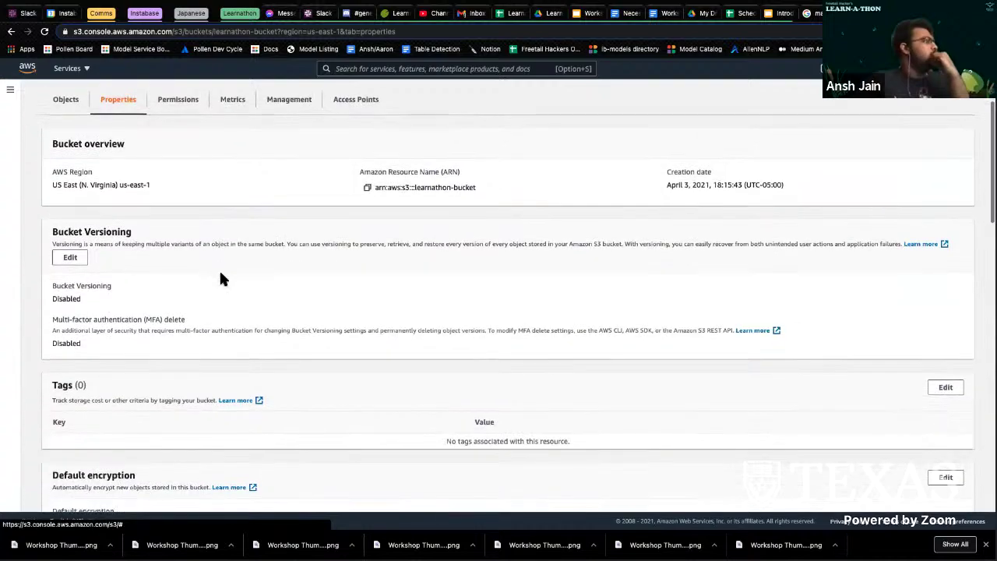
pyautogui.scroll(-6, 219, 270)
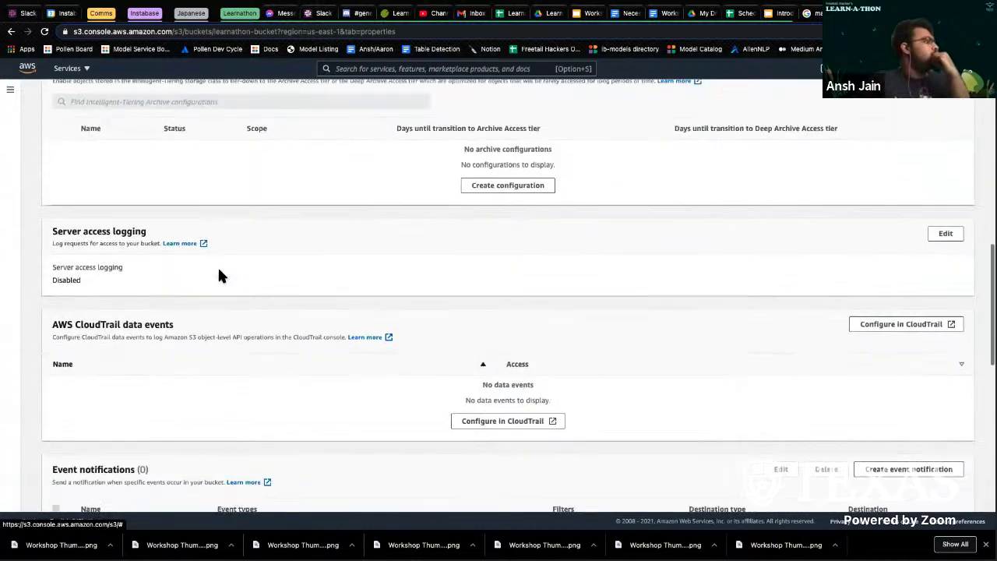
pyautogui.scroll(-3, 220, 274)
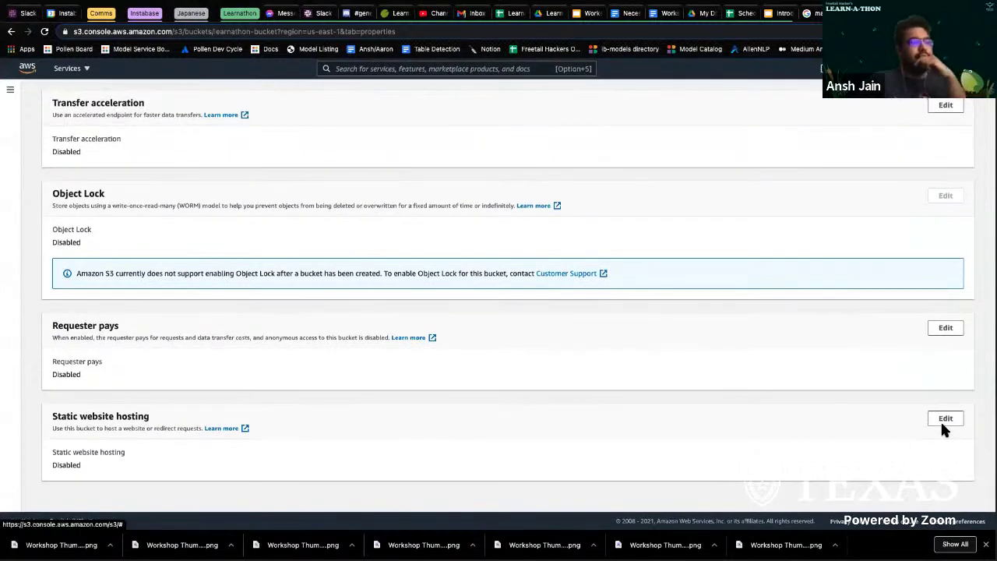
# - Enable static website hosting with TestWebsite.html as the index document and save
pyautogui.click(946, 420)
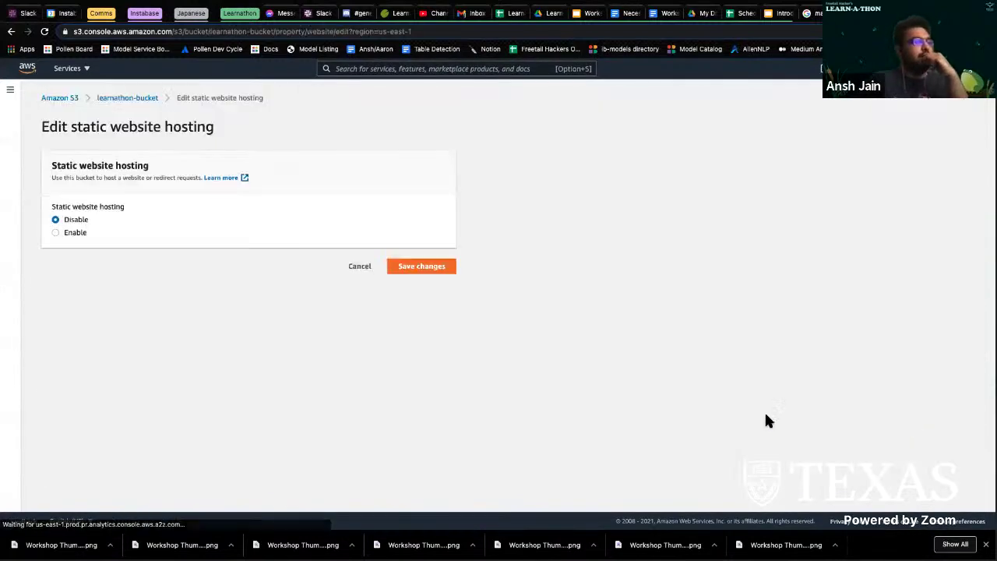
pyautogui.click(76, 233)
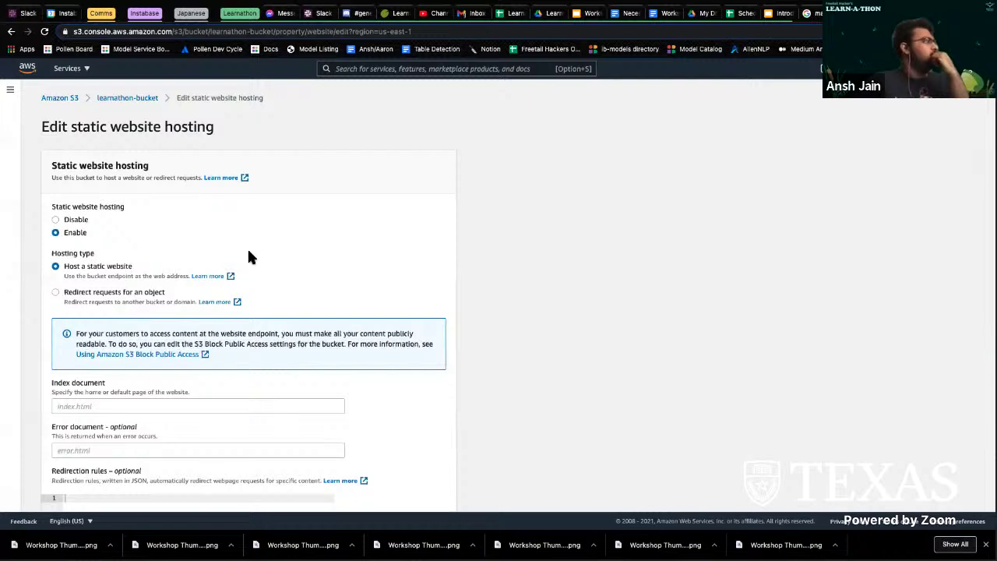
pyautogui.scroll(-2, 247, 247)
pyautogui.scroll(-1, 246, 254)
pyautogui.click(194, 287)
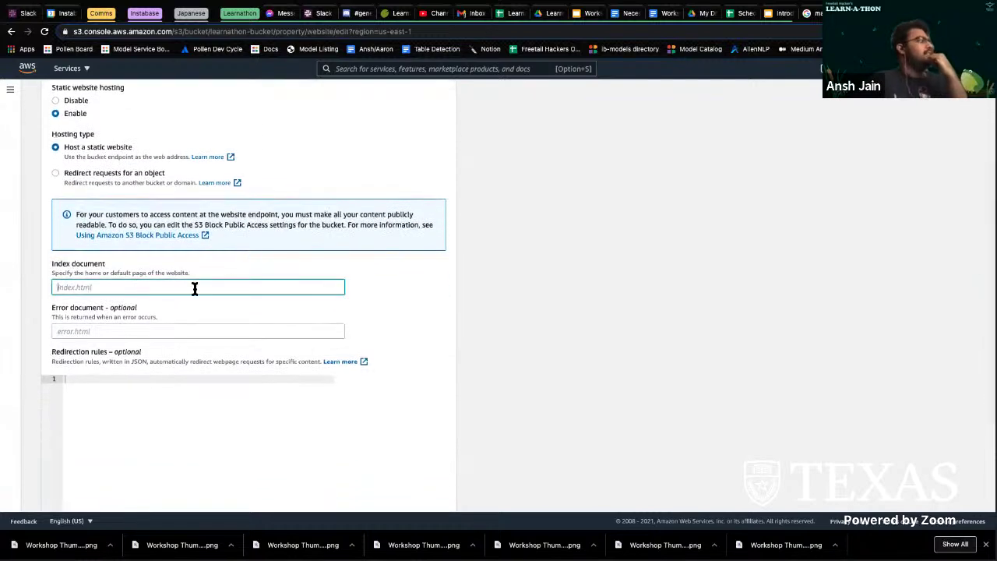
pyautogui.write('ite.html')
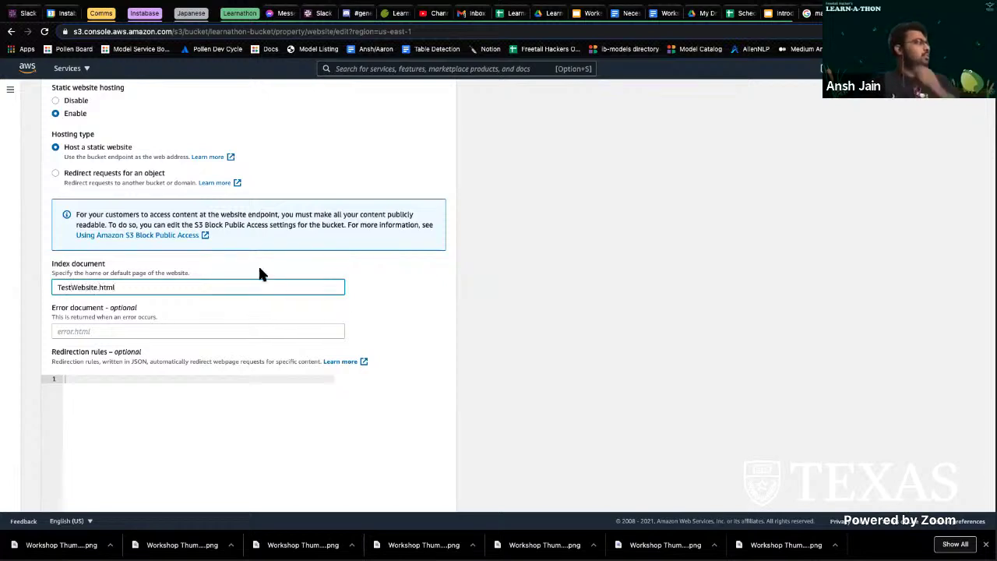
pyautogui.scroll(-3, 350, 303)
pyautogui.click(421, 495)
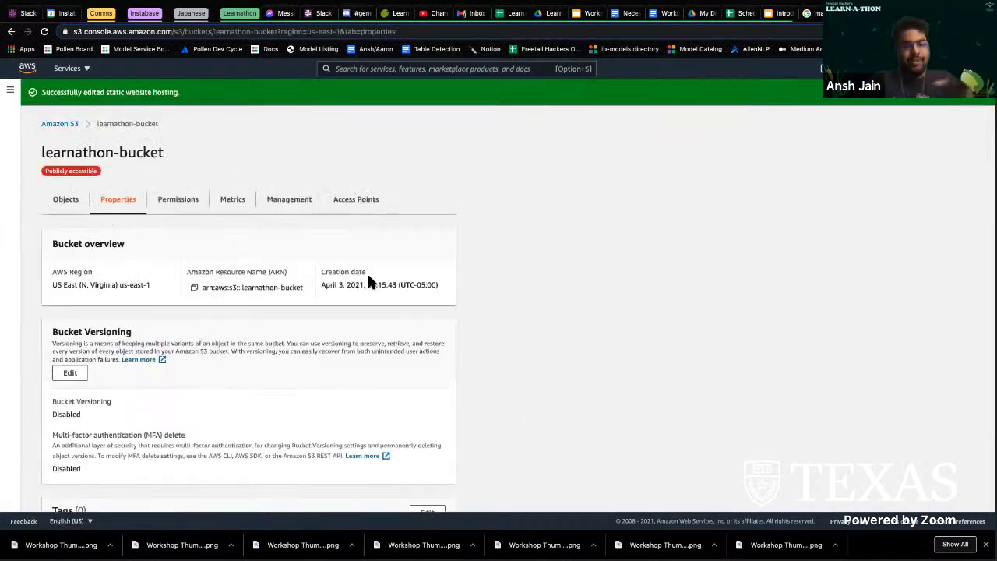
# - Open TestWebsite.html's public Object URL and reload until its greeting text appears
pyautogui.click(65, 202)
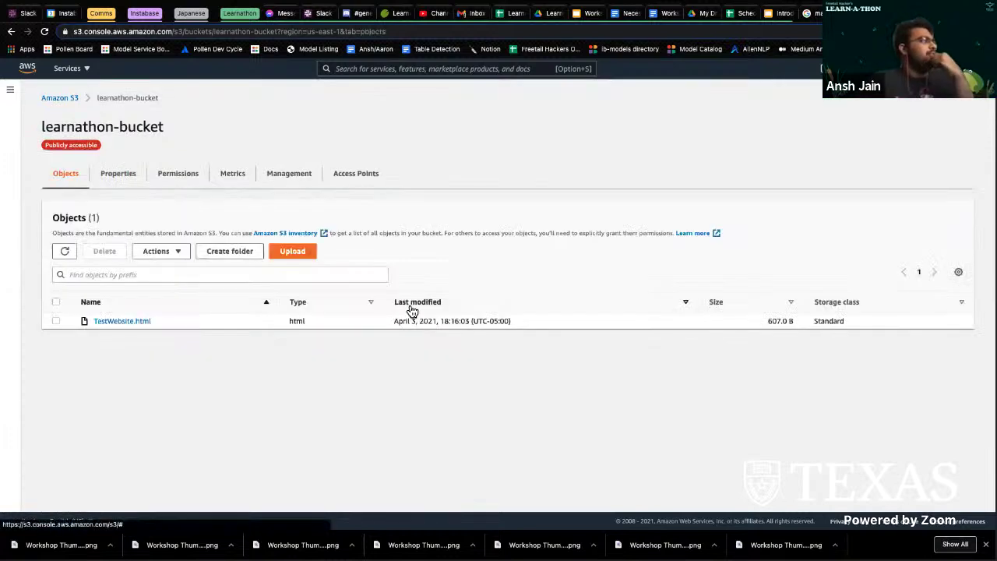
pyautogui.click(121, 322)
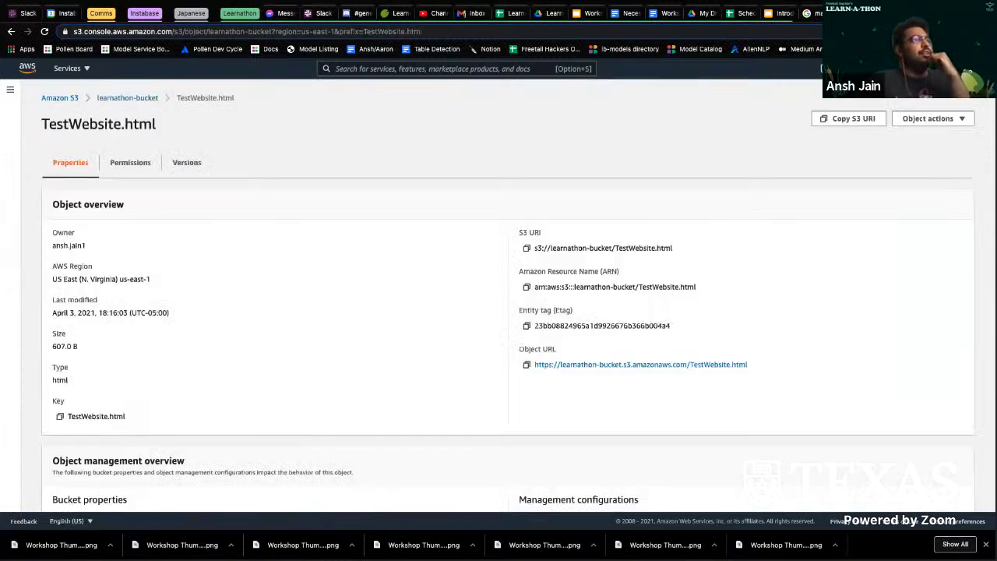
pyautogui.click(640, 363)
pyautogui.hotkey('ctrl', 'r')
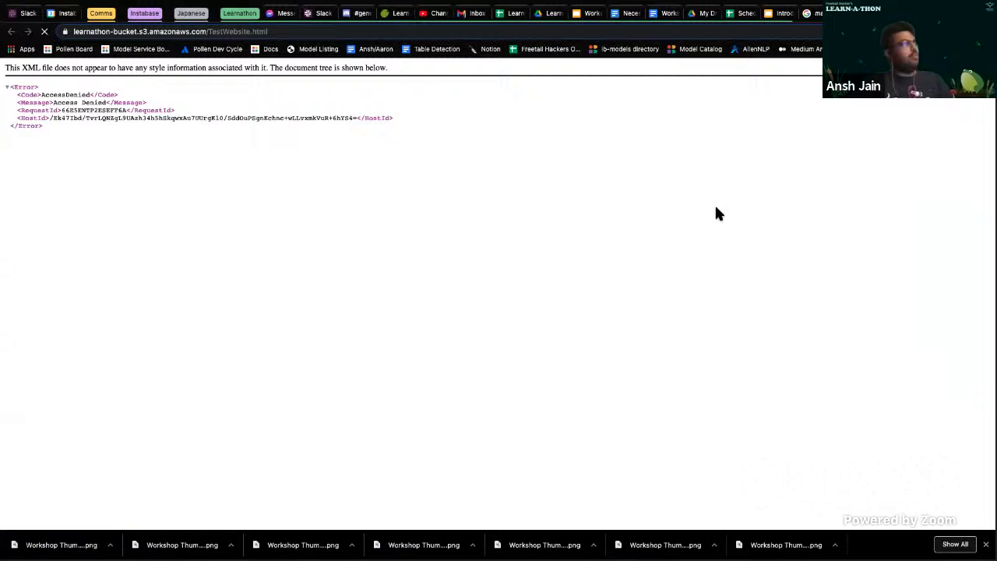
pyautogui.click(263, 32)
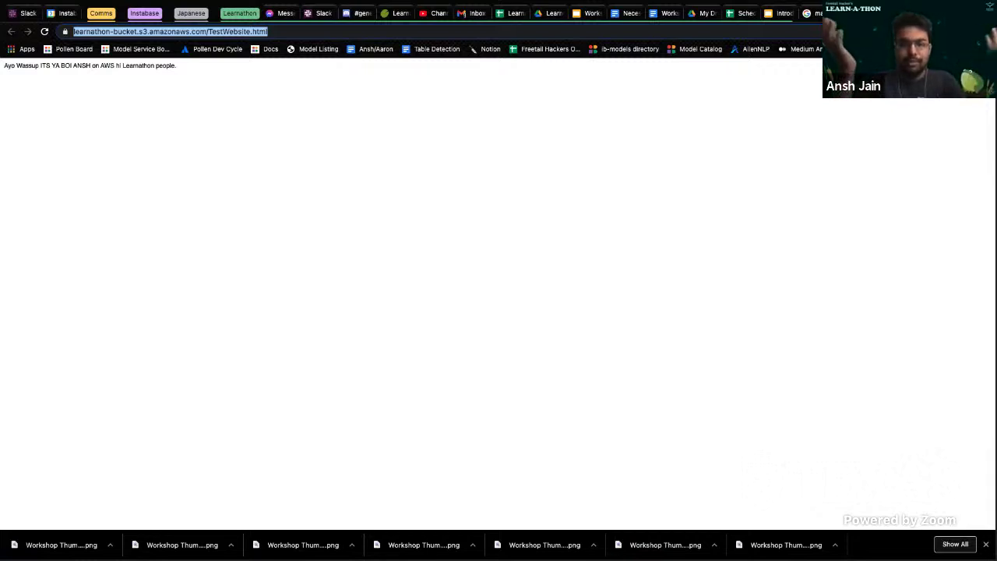
pyautogui.click(532, 155)
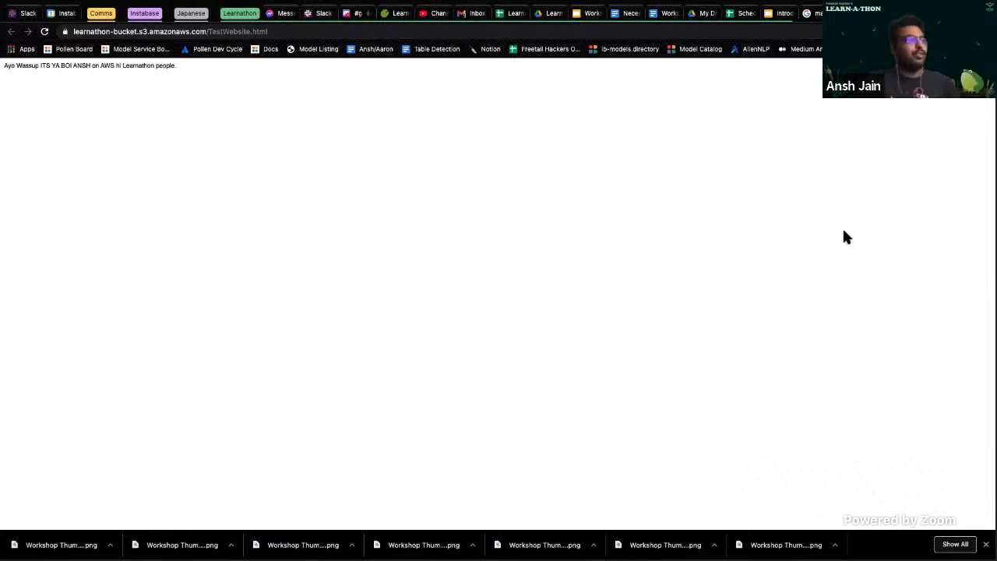
pyautogui.hotkey('ctrl', 't')
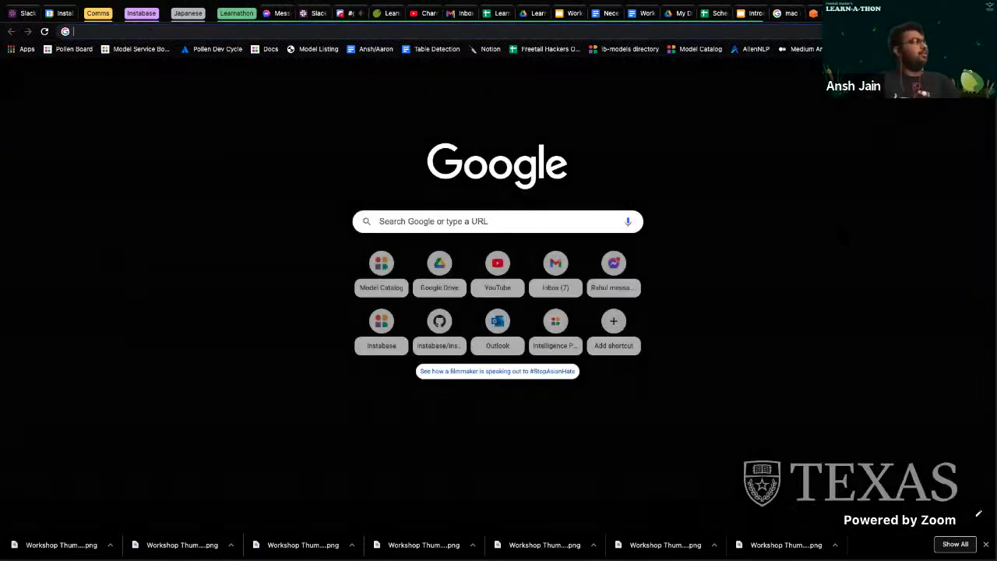
pyautogui.write('gamebot2.co')
pyautogui.press('Return')
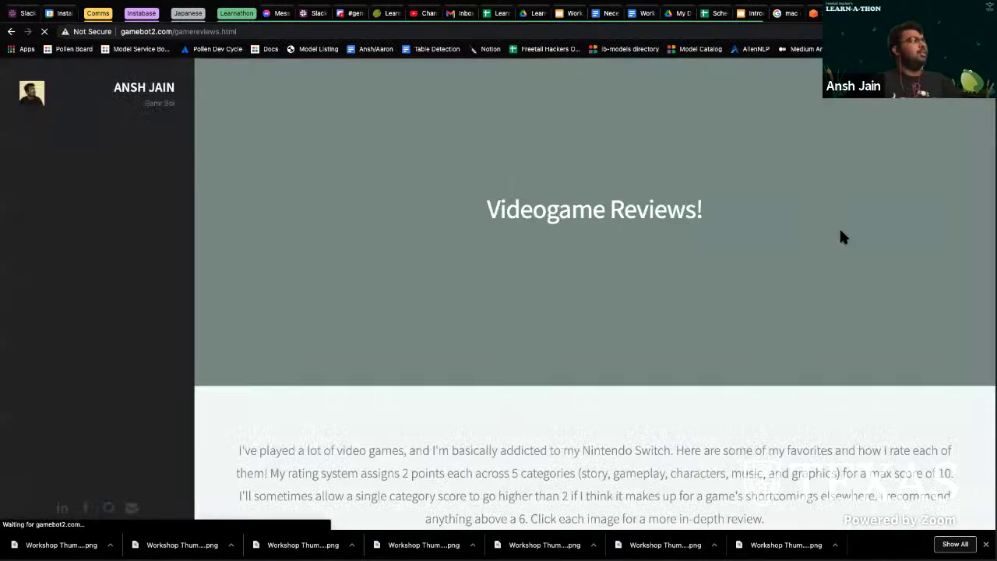
pyautogui.scroll(-5, 742, 345)
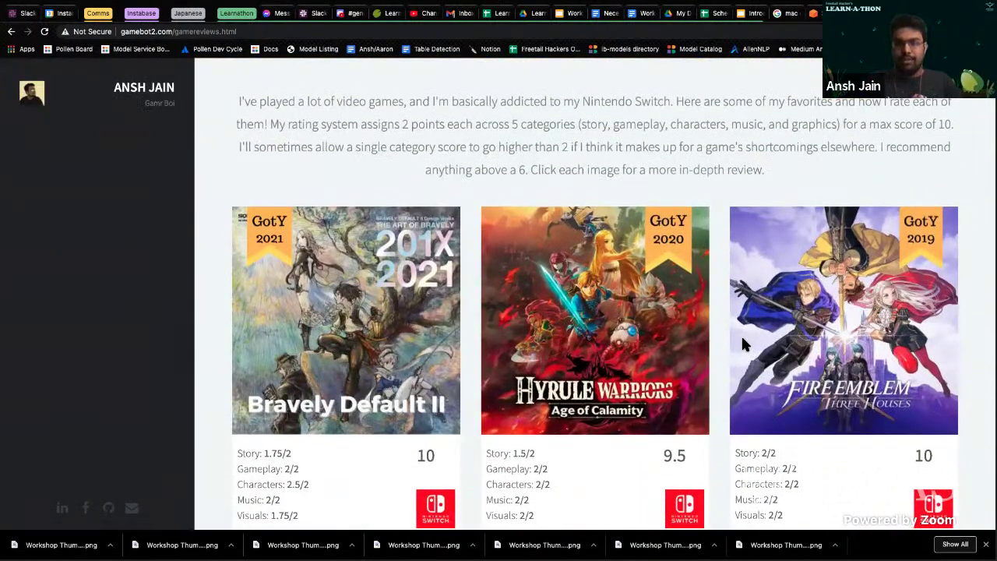
pyautogui.scroll(-2, 699, 363)
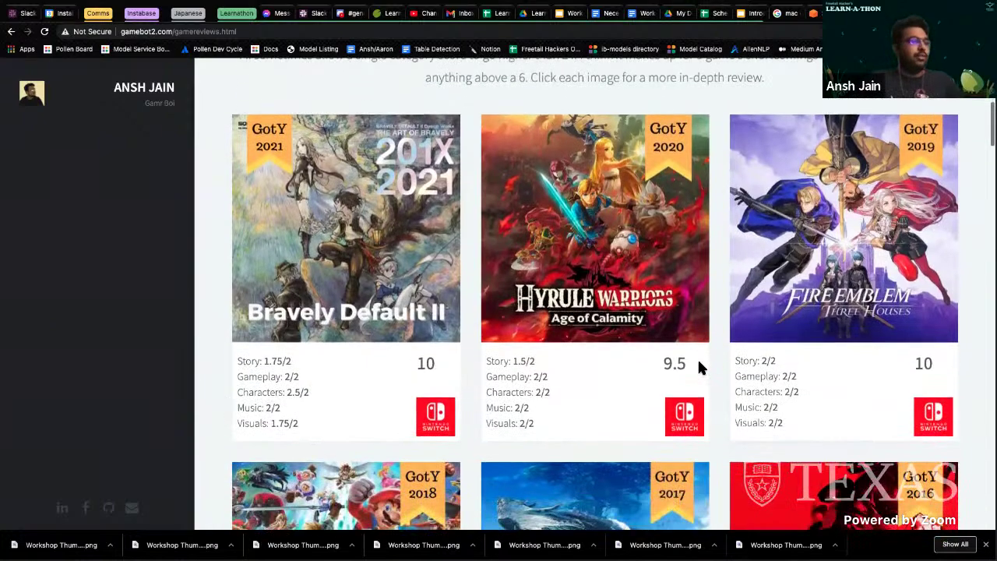
pyautogui.scroll(-1, 698, 366)
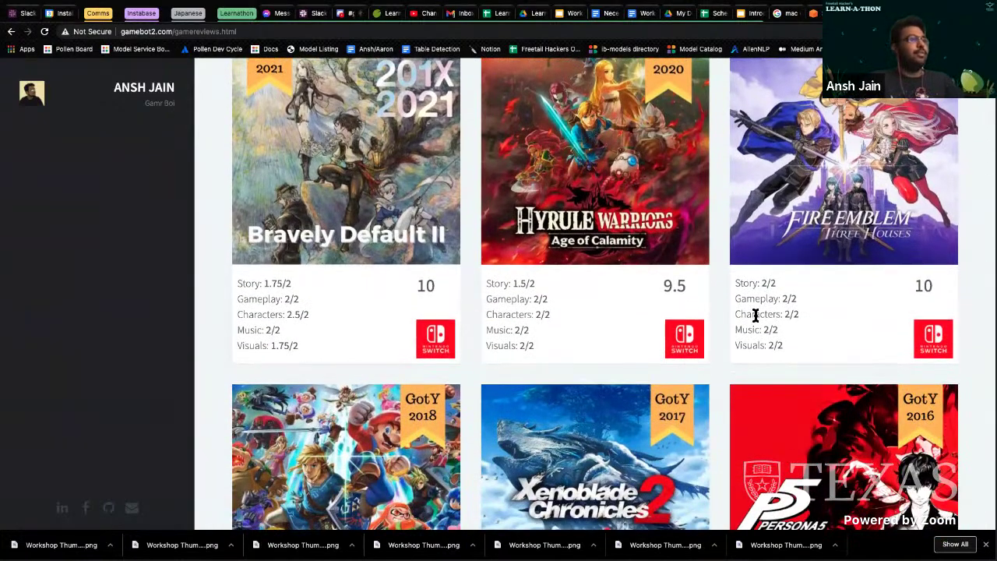
pyautogui.scroll(2, 759, 313)
pyautogui.hotkey('ctrl', 'w')
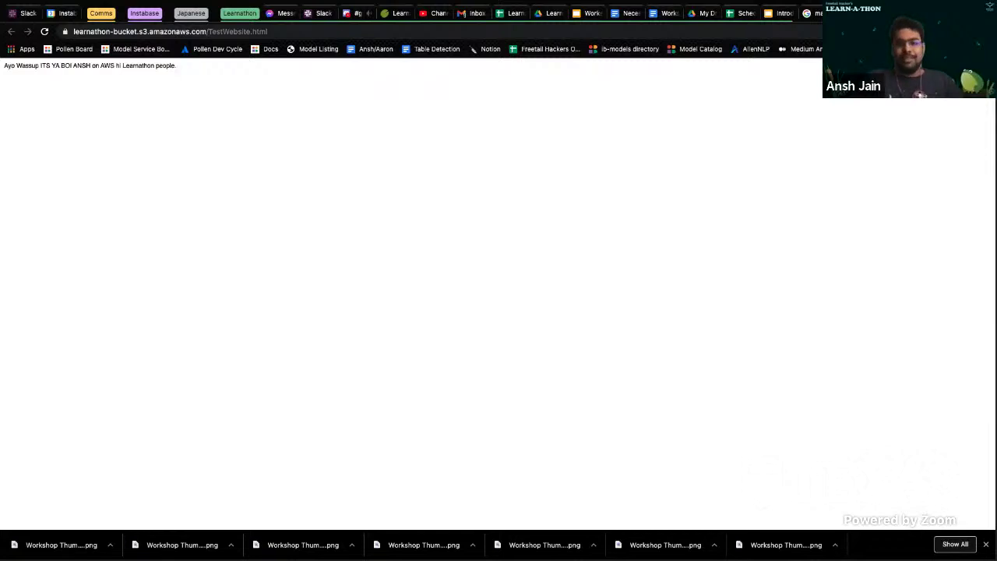